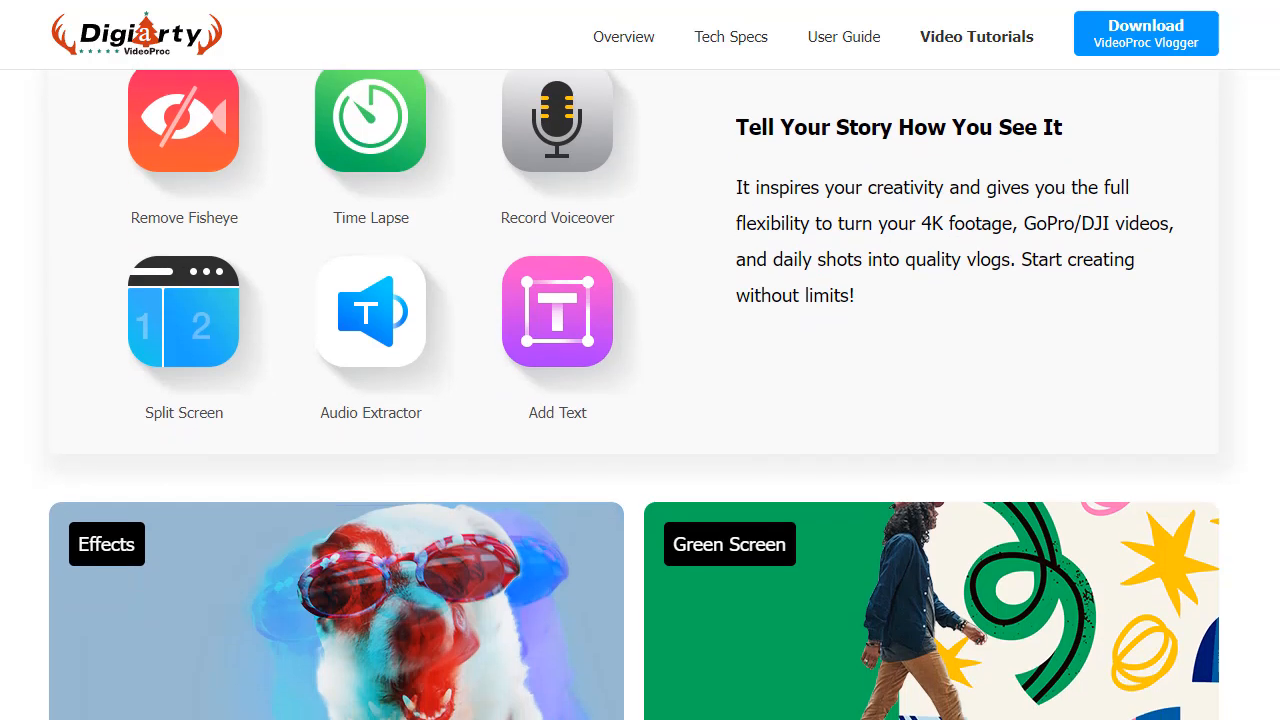
scroll(640, 400, "down", 2)
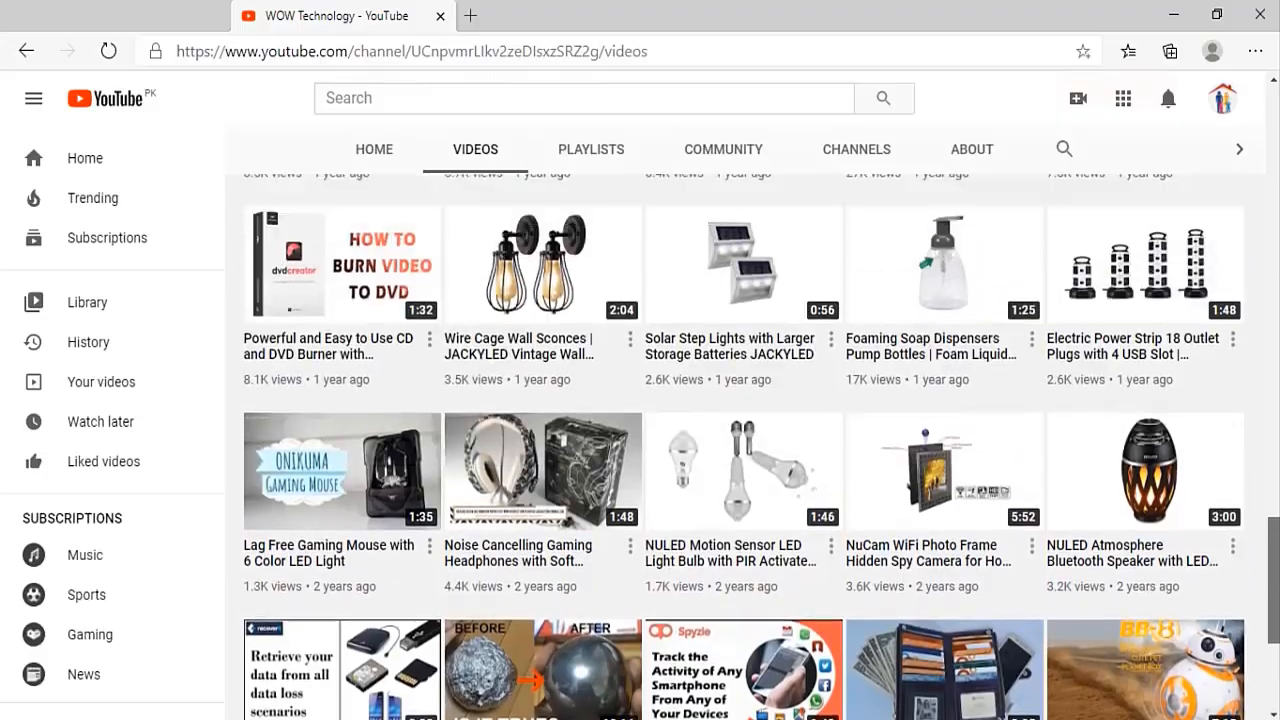
scroll(1139, 380, "up", 10)
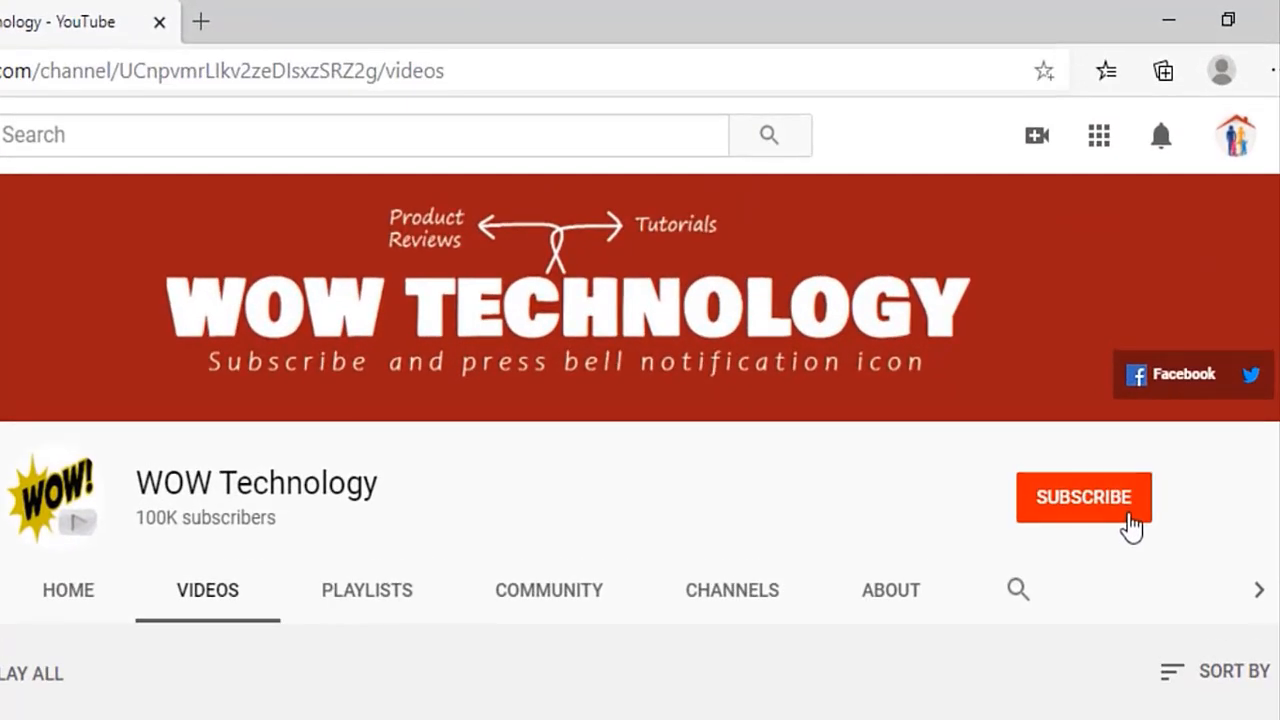
Subscribe to the WOW Technology channel on YouTube and set its notifications to All
left_click(1129, 516)
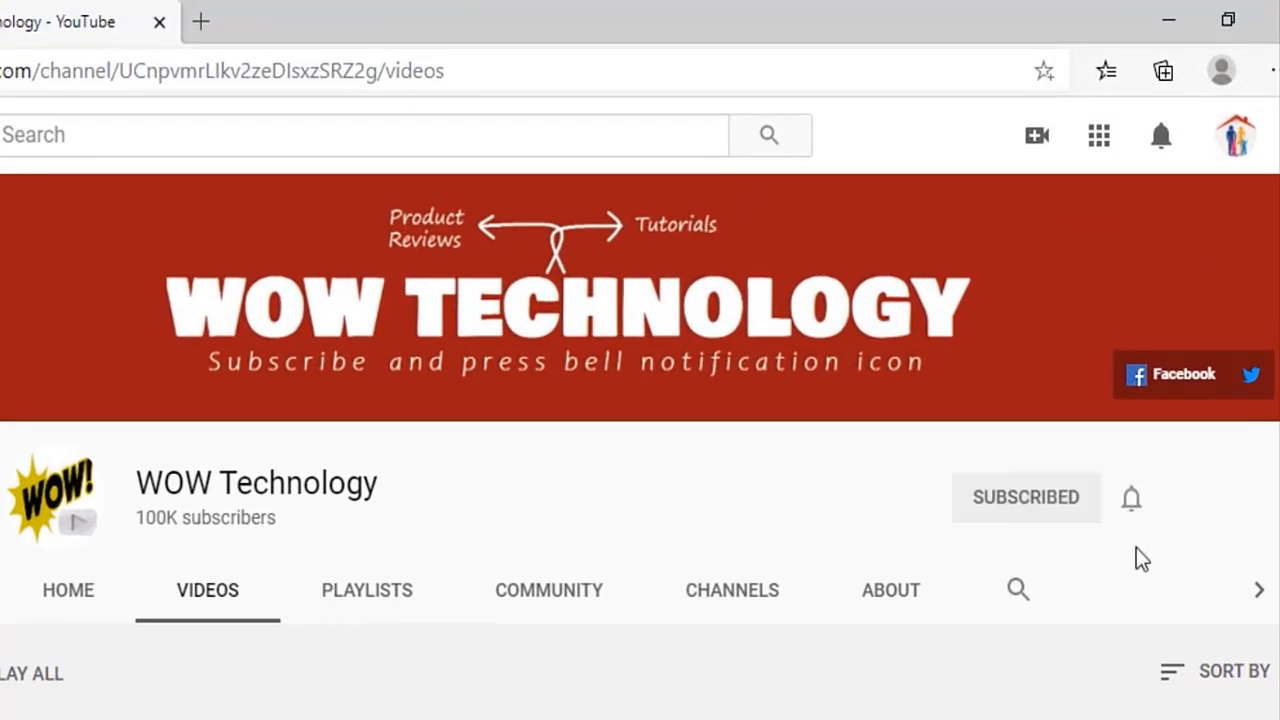
left_click(1136, 500)
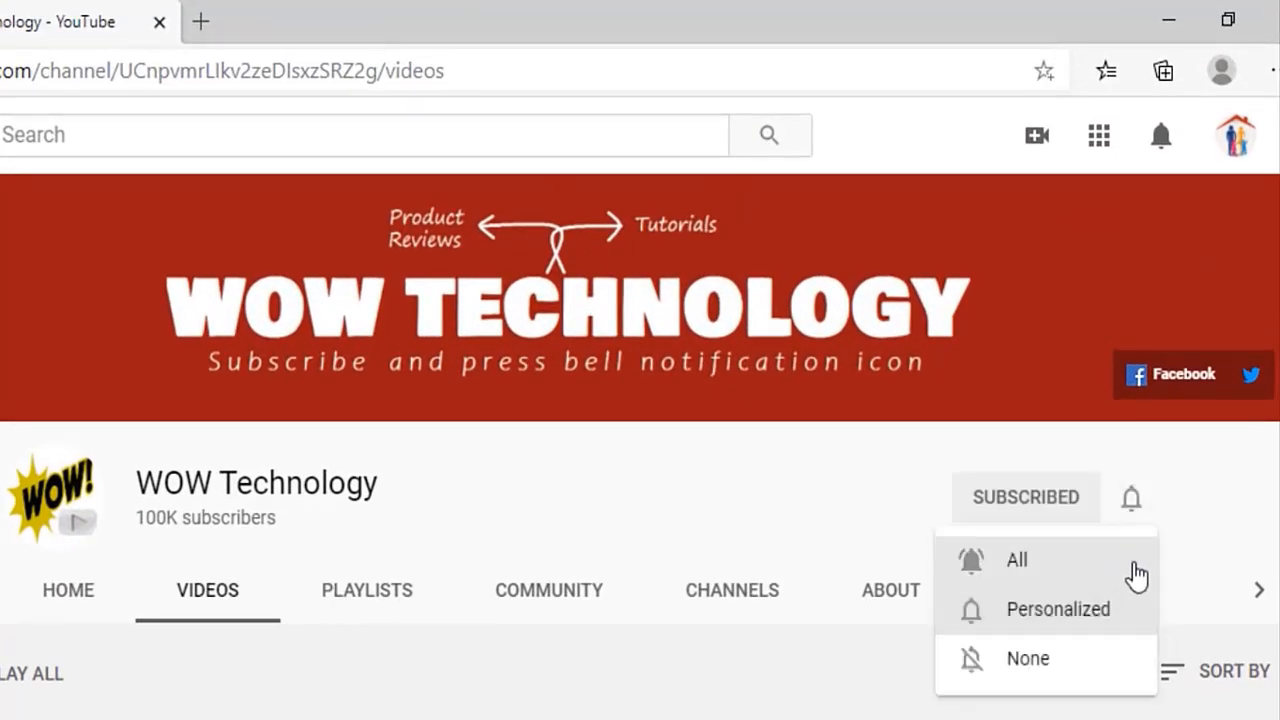
left_click(1136, 573)
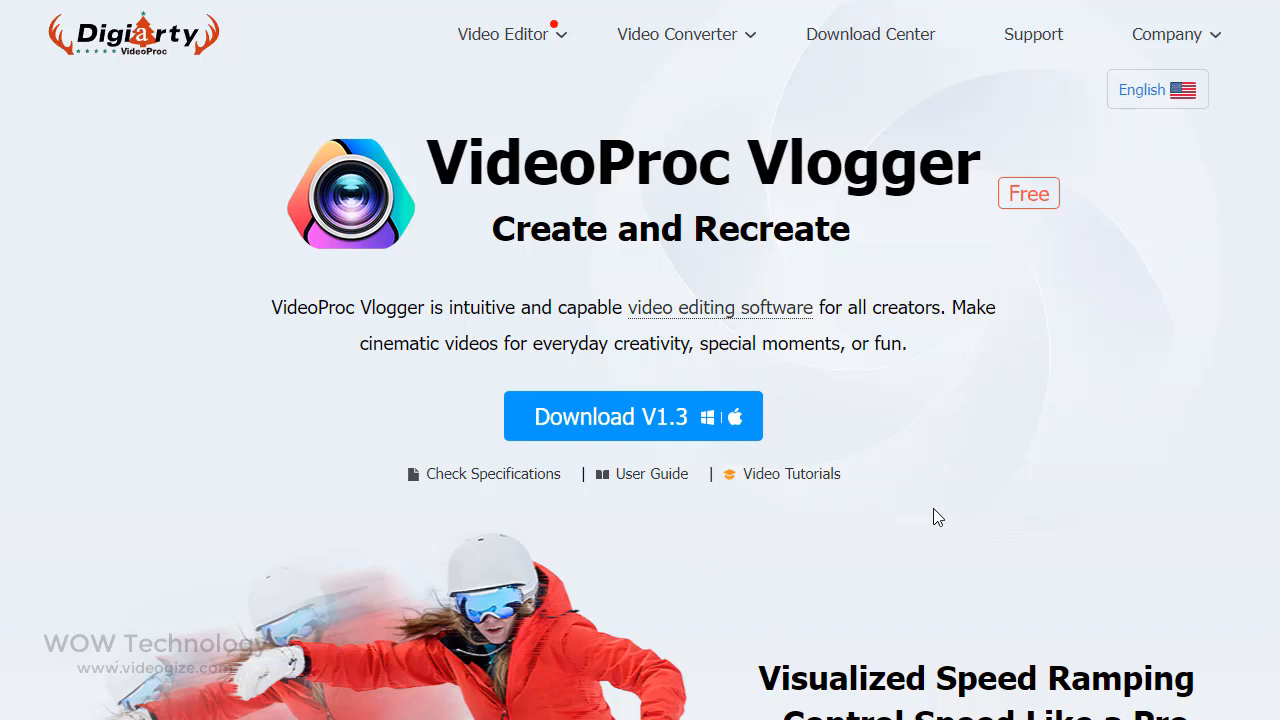
Download VideoProc Vlogger V1.3 from the product page and install it
left_click(700, 445)
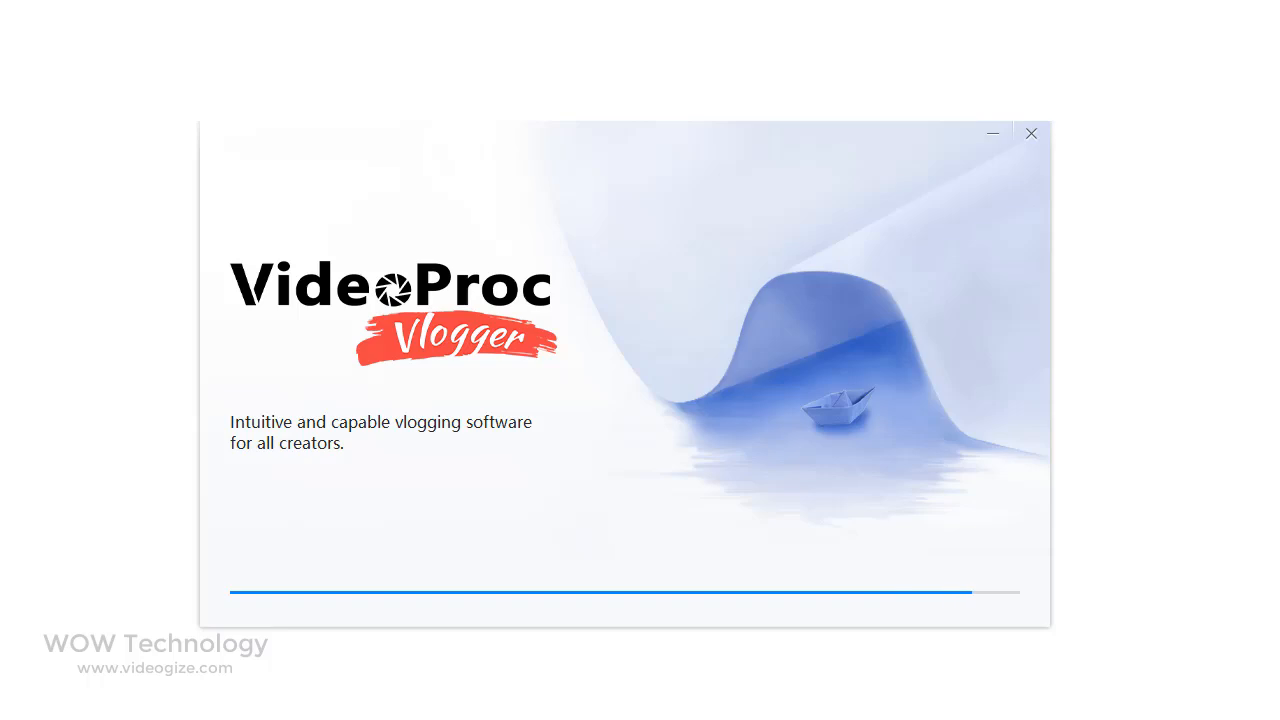
left_click(705, 585)
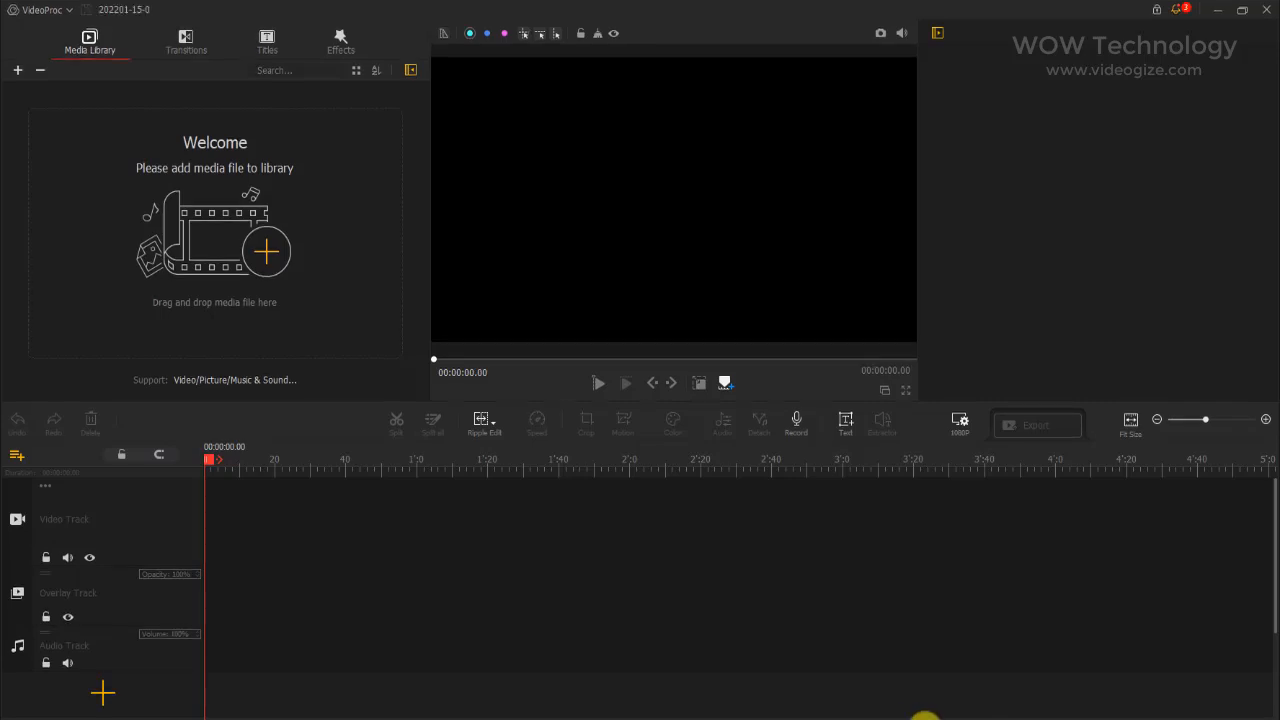
Activate VideoProc Vlogger by logging in with the account e-mail and the license code
left_click(1157, 10)
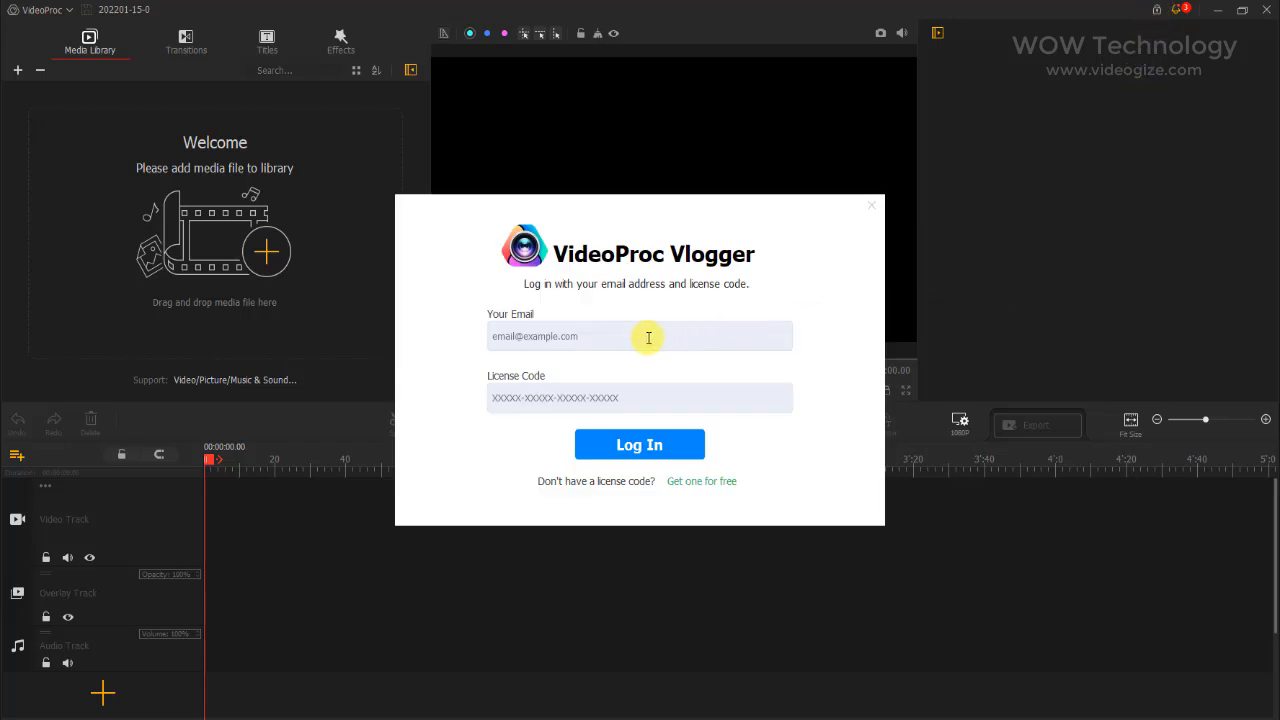
type("wo")
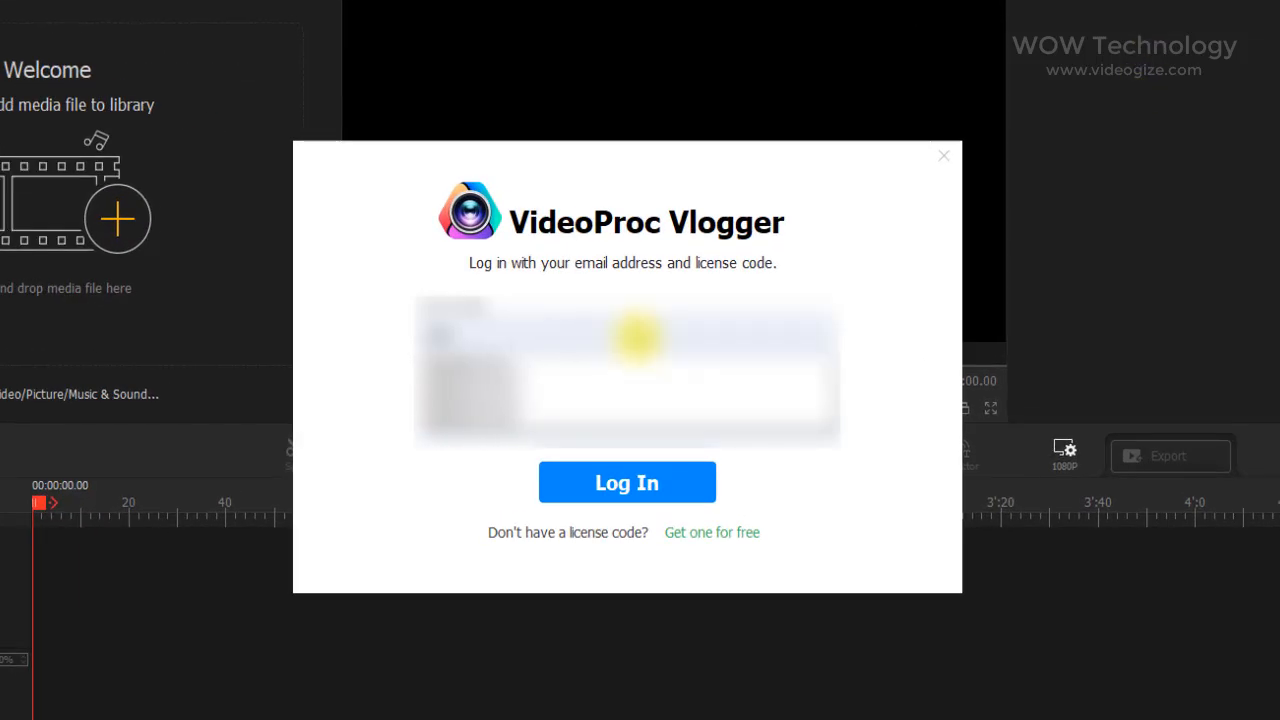
type("w")
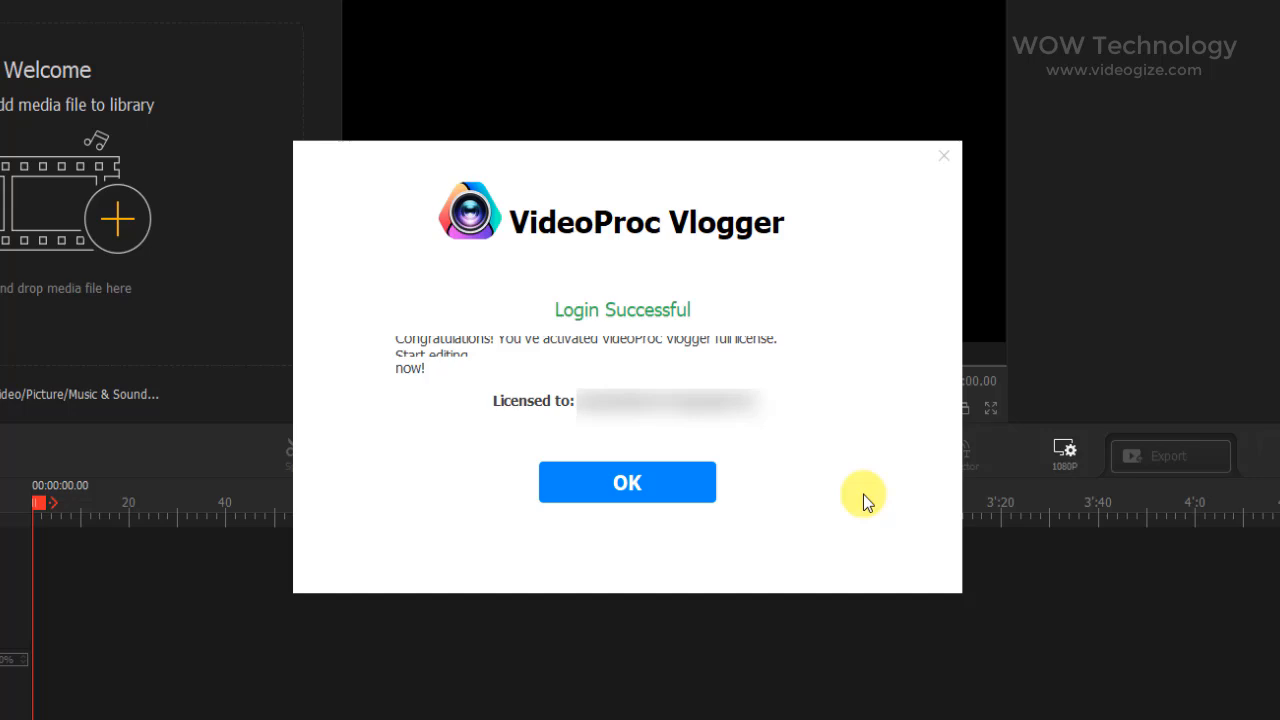
left_click(686, 490)
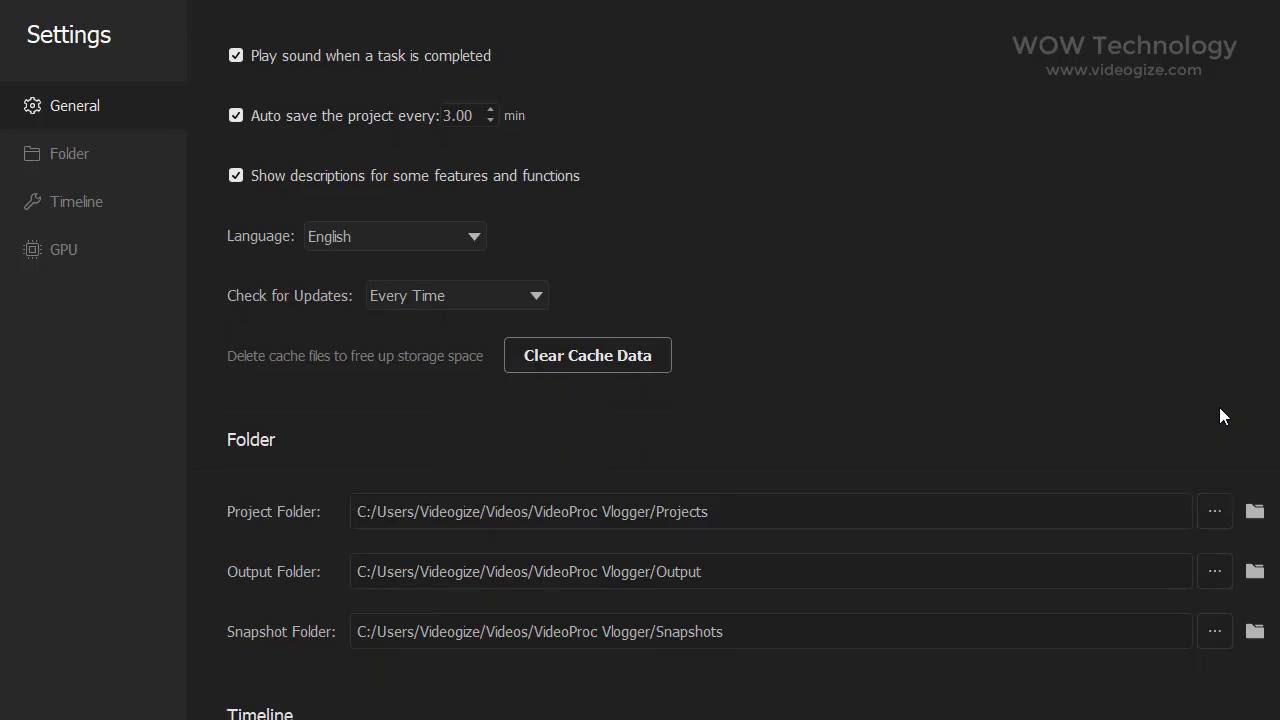
Review the interface language choices and the folder, timeline and GPU settings
scroll(1219, 407, "down", 8)
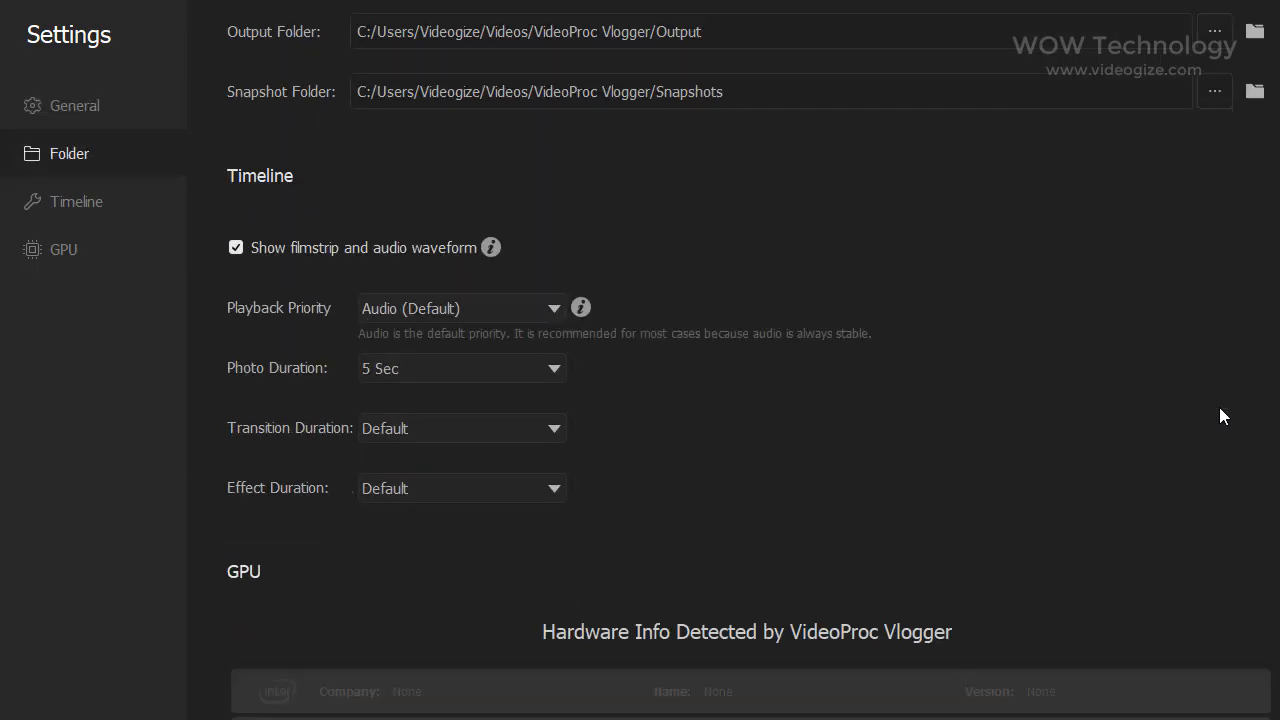
scroll(1219, 407, "down", 4)
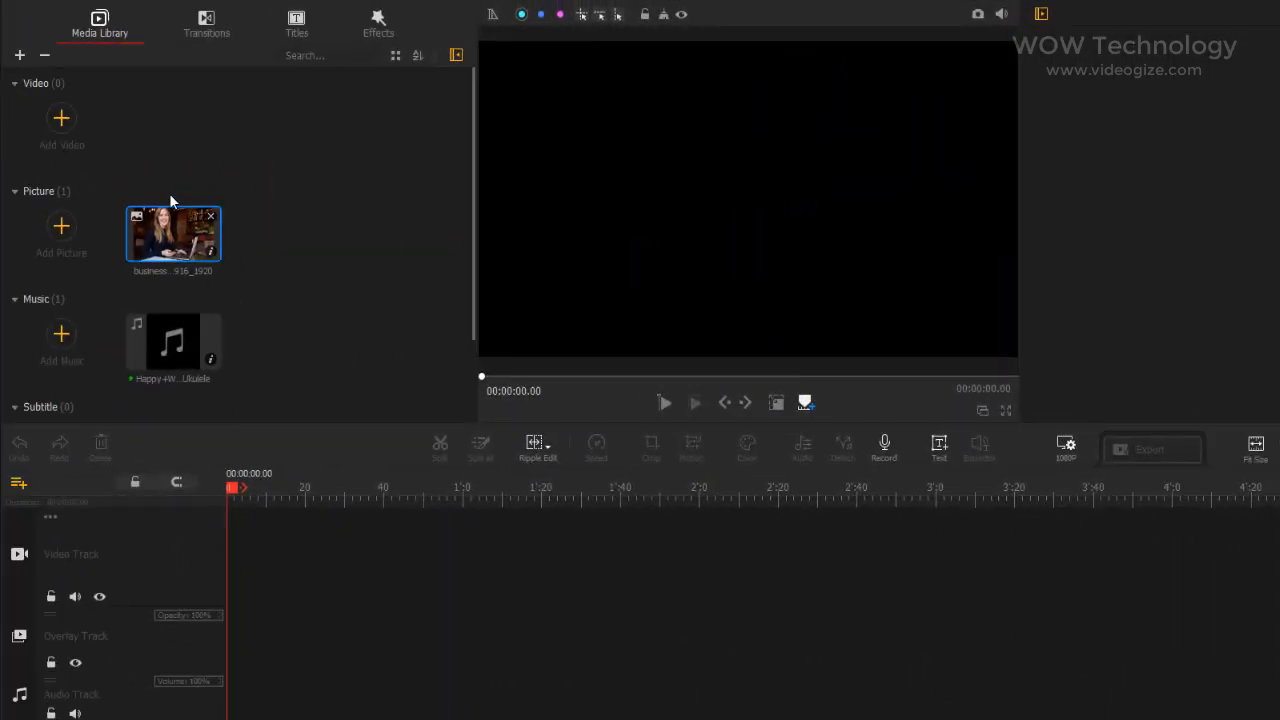
Import the video "Coronavirus - 47141" from the Others folder into the media library
left_click(62, 119)
scroll(704, 96, "down", 3)
scroll(705, 96, "down", 3)
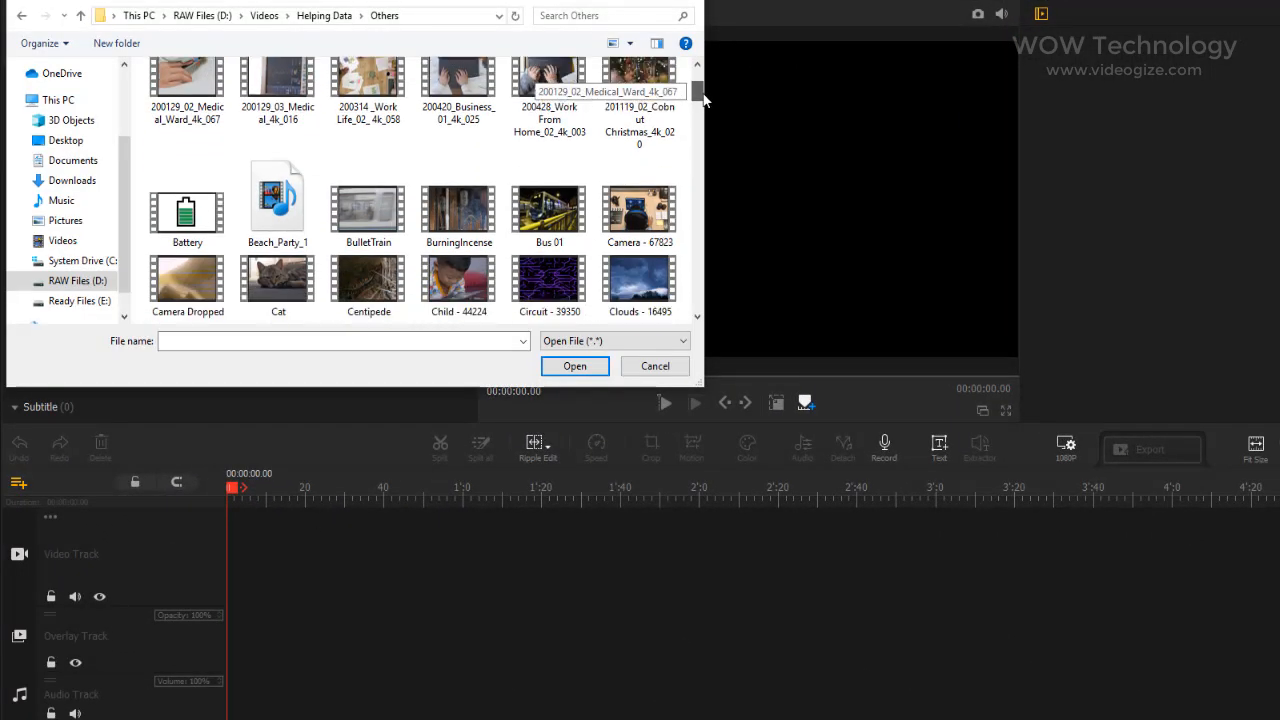
scroll(706, 102, "down", 3)
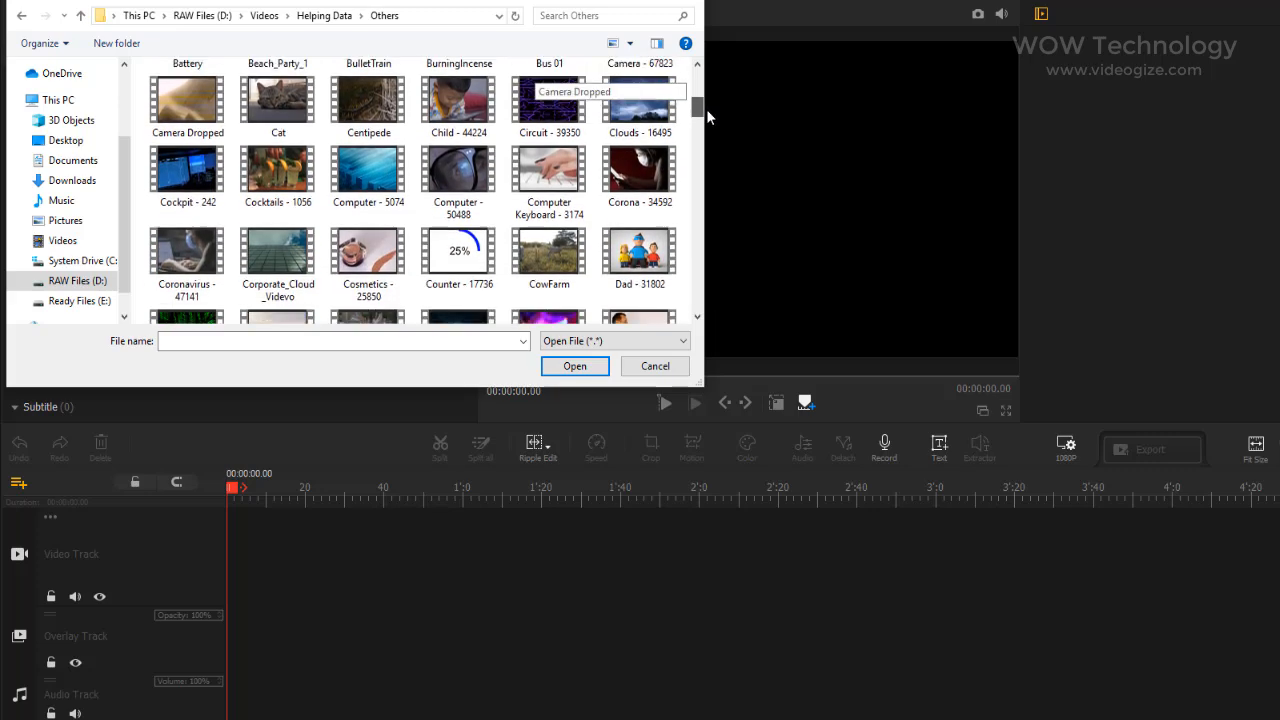
double_click(194, 200)
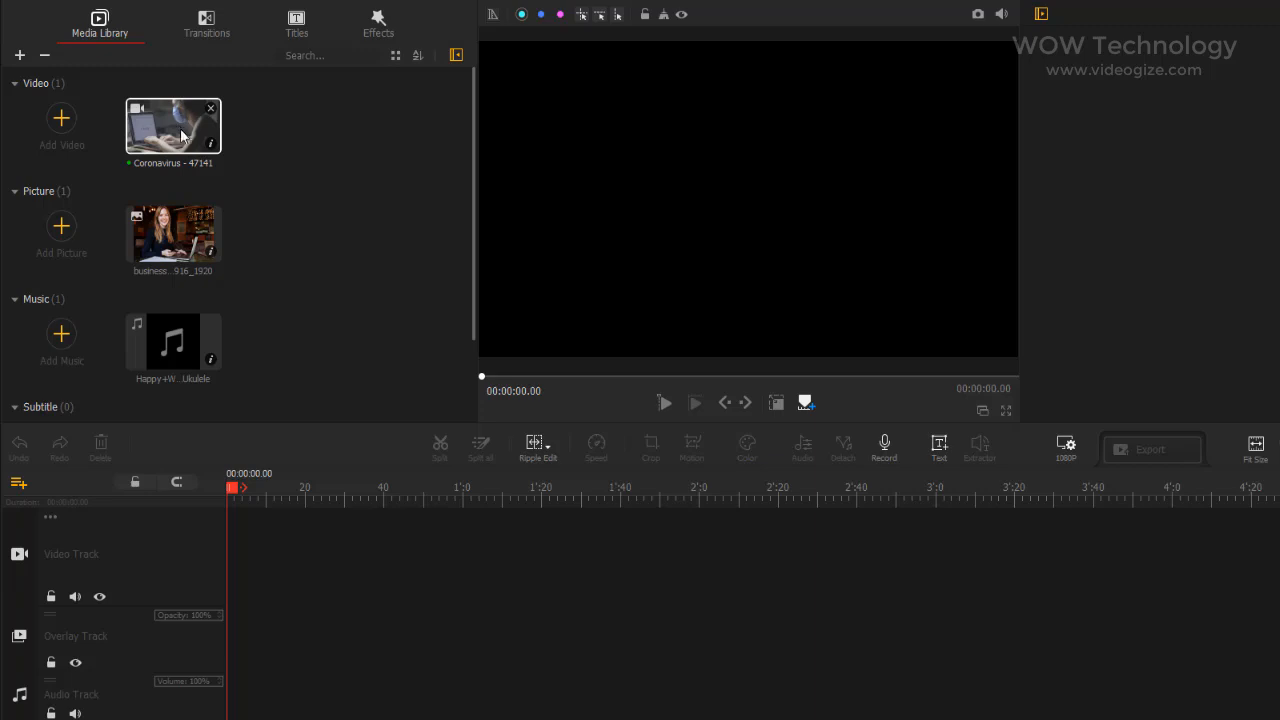
left_click(176, 248)
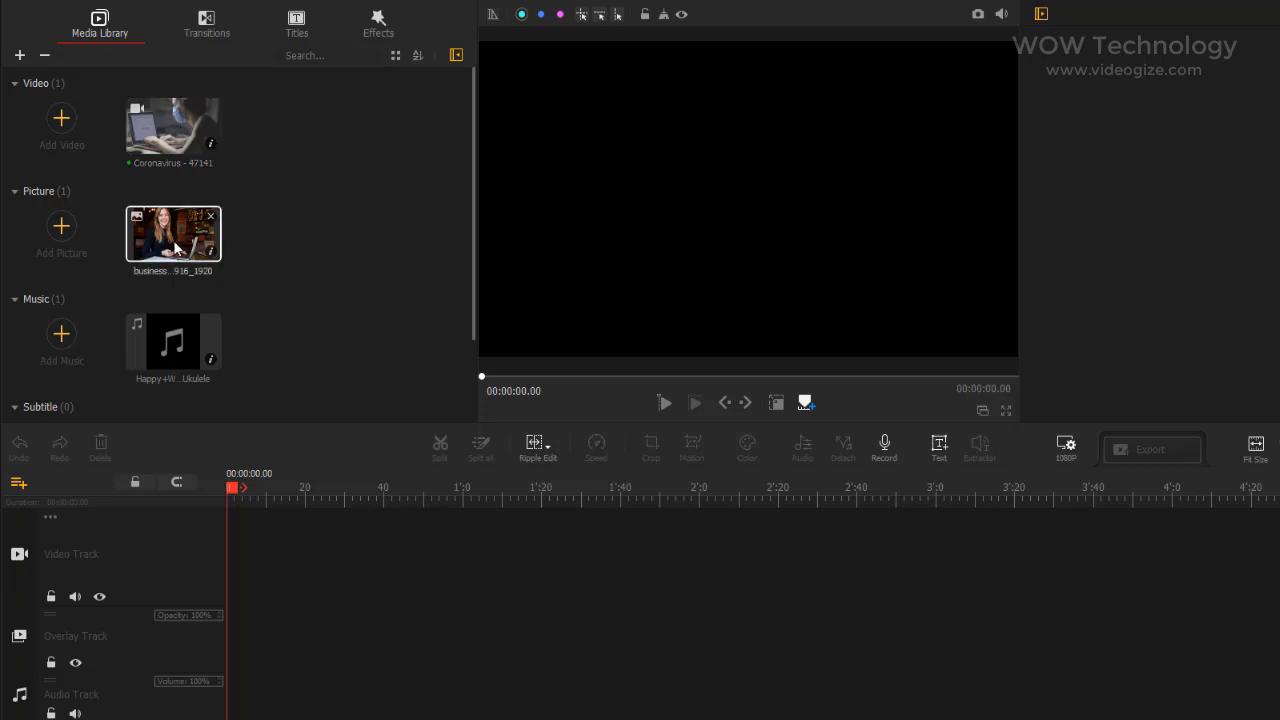
left_click(168, 357)
mouse_move(473, 260)
left_mouse_down()
mouse_move(471, 335)
mouse_move(486, 257)
left_mouse_up()
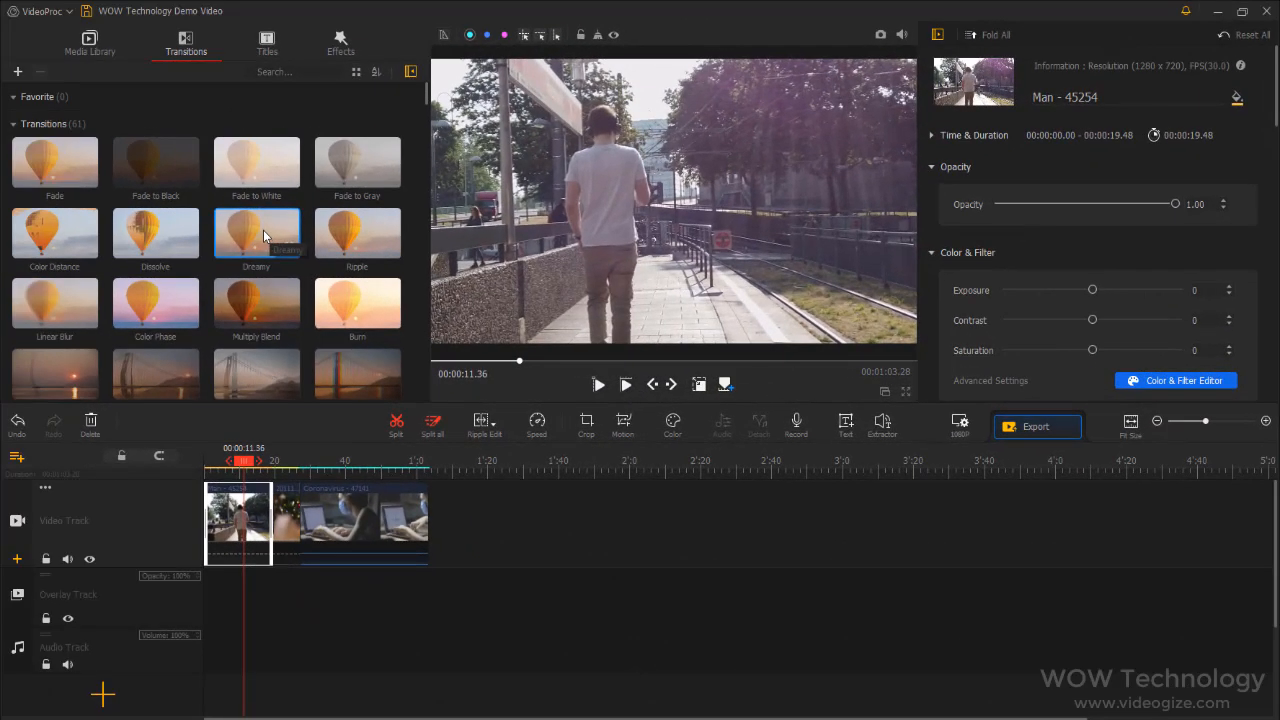
Add the Dreamy transition between the first two clips on the video track and play it from its start
left_click_drag(263, 230, 270, 512)
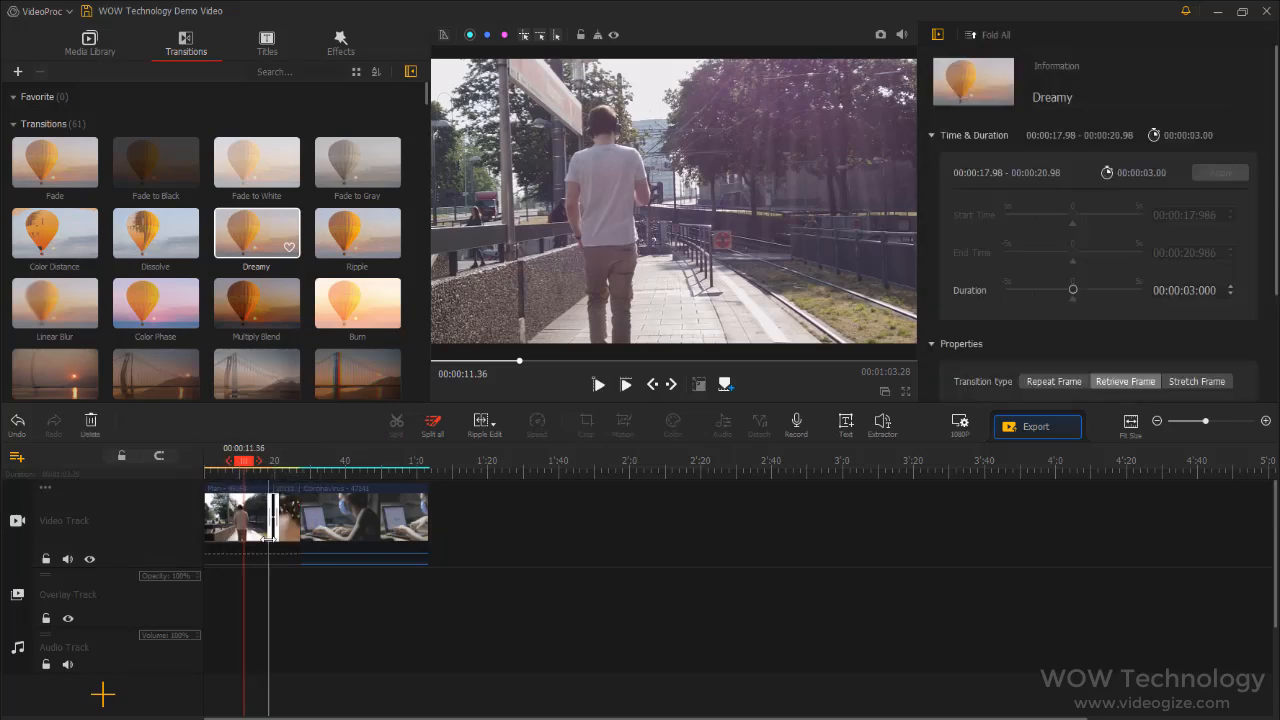
left_click(268, 465)
left_click(620, 389)
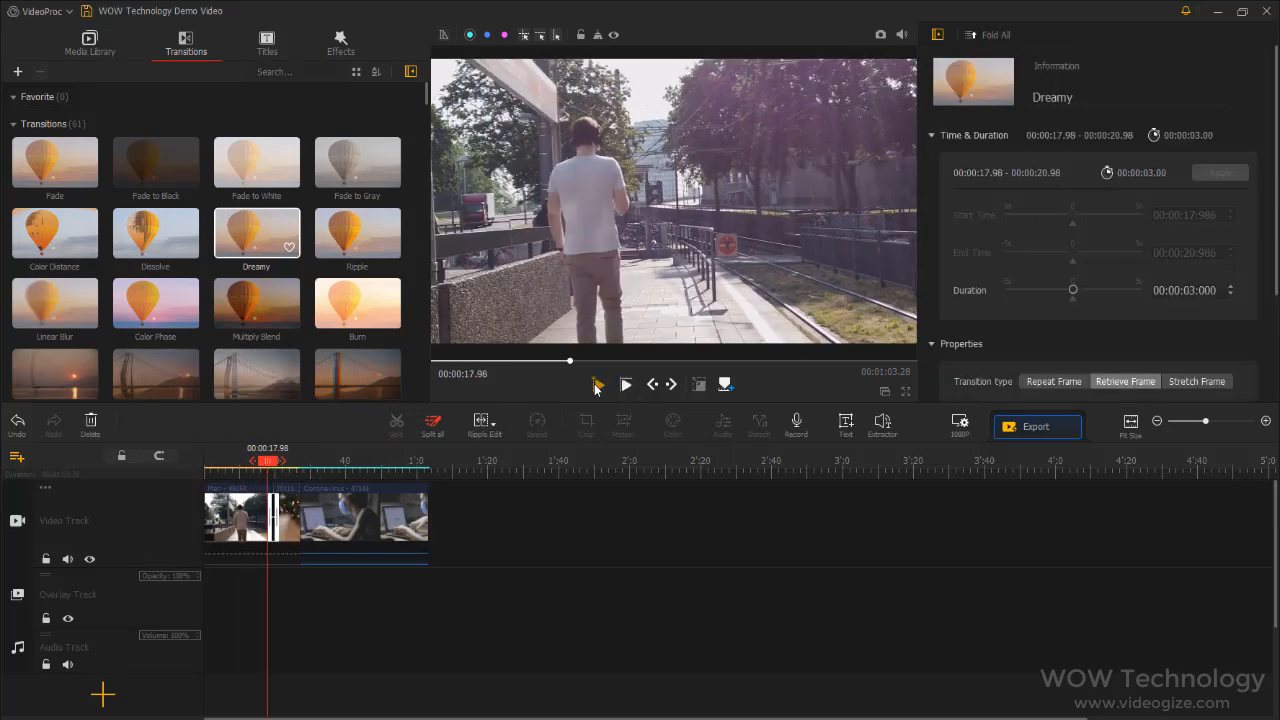
left_click(596, 386)
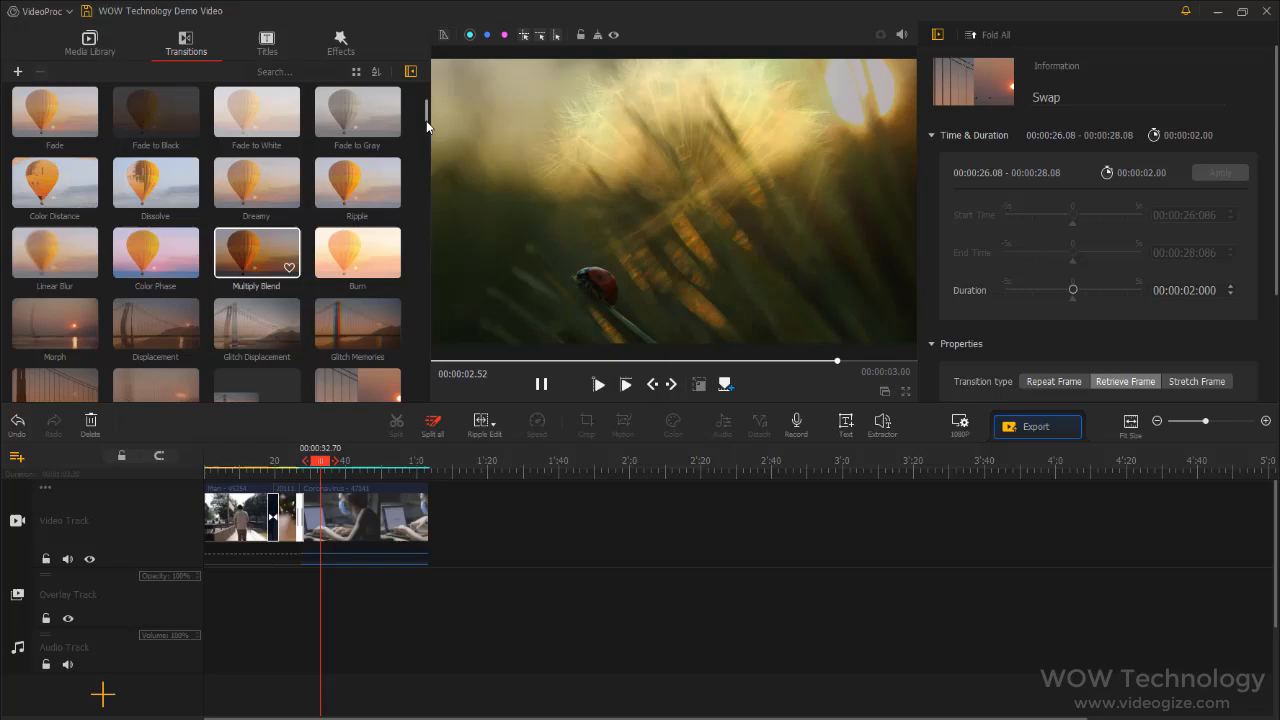
Add the Swap transition between the second and third clips and browse the remaining transitions
scroll(424, 160, "down", 3)
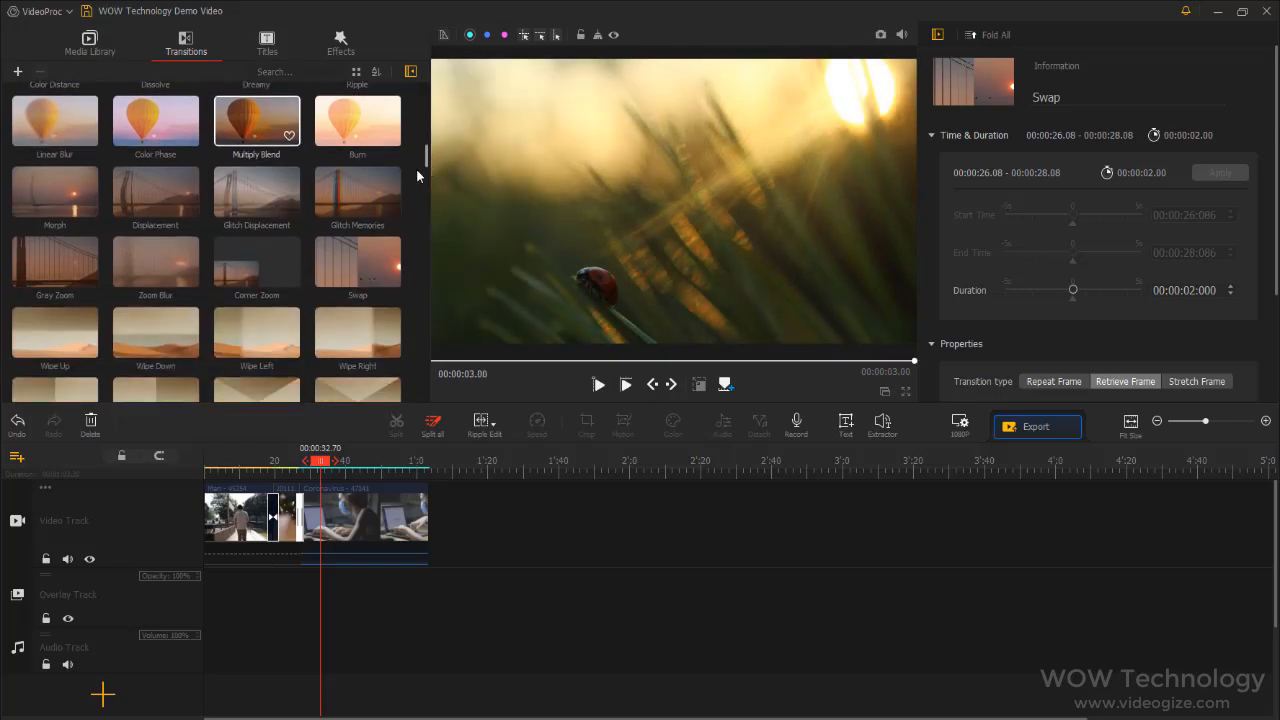
left_click_drag(424, 160, 433, 372)
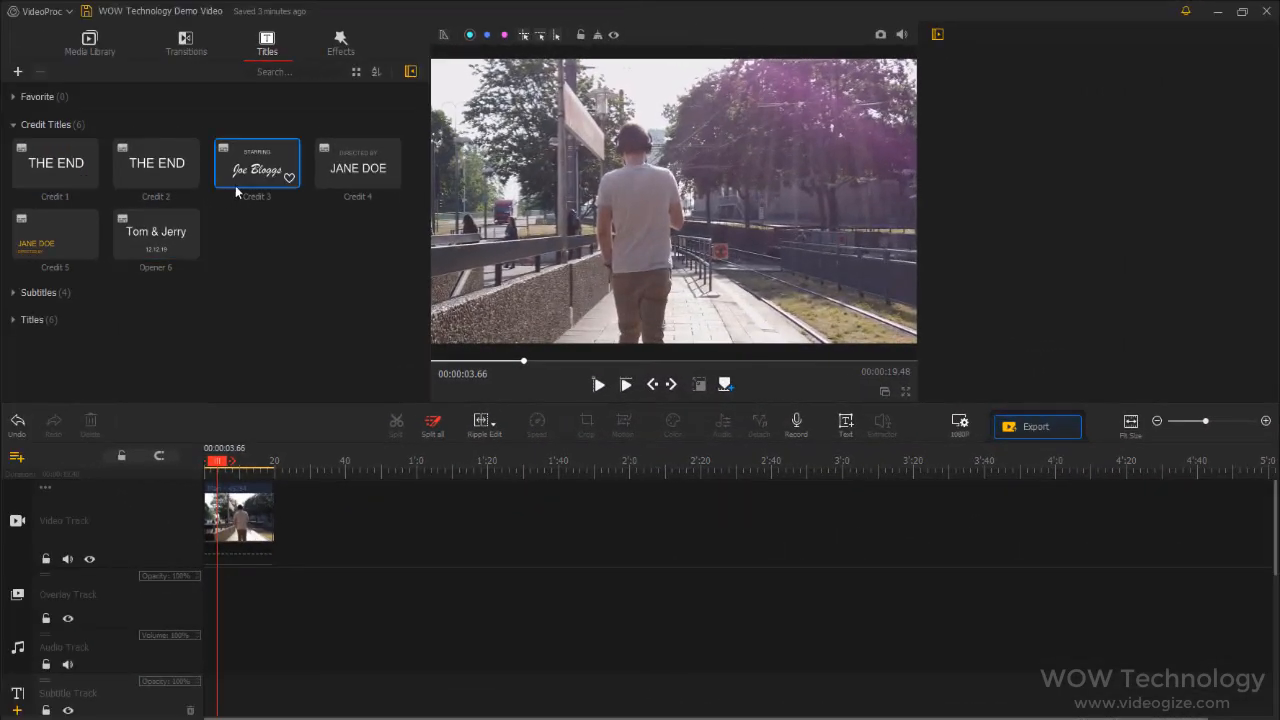
Preview the Credit 2 title and the Subtitle 4, Subtitle 2 and Subtitle 3 presets
left_click(154, 166)
left_click(45, 124)
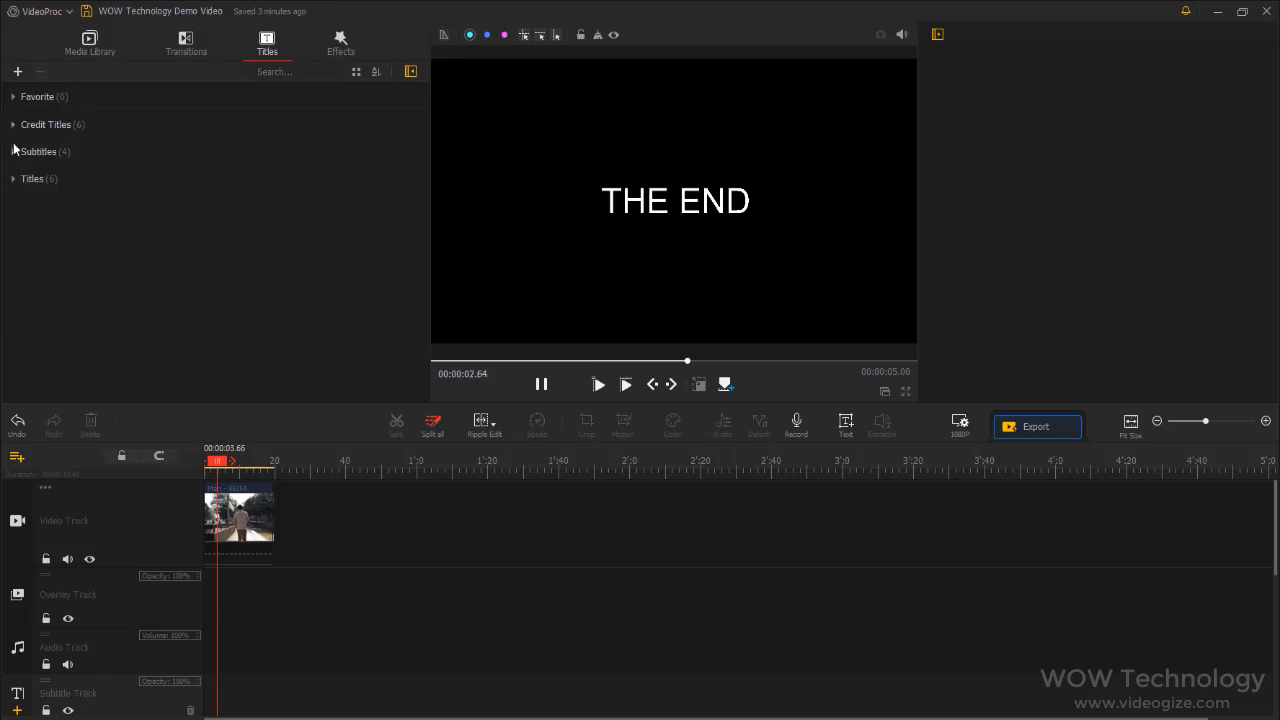
left_click(38, 151)
left_click(346, 203)
left_click(177, 200)
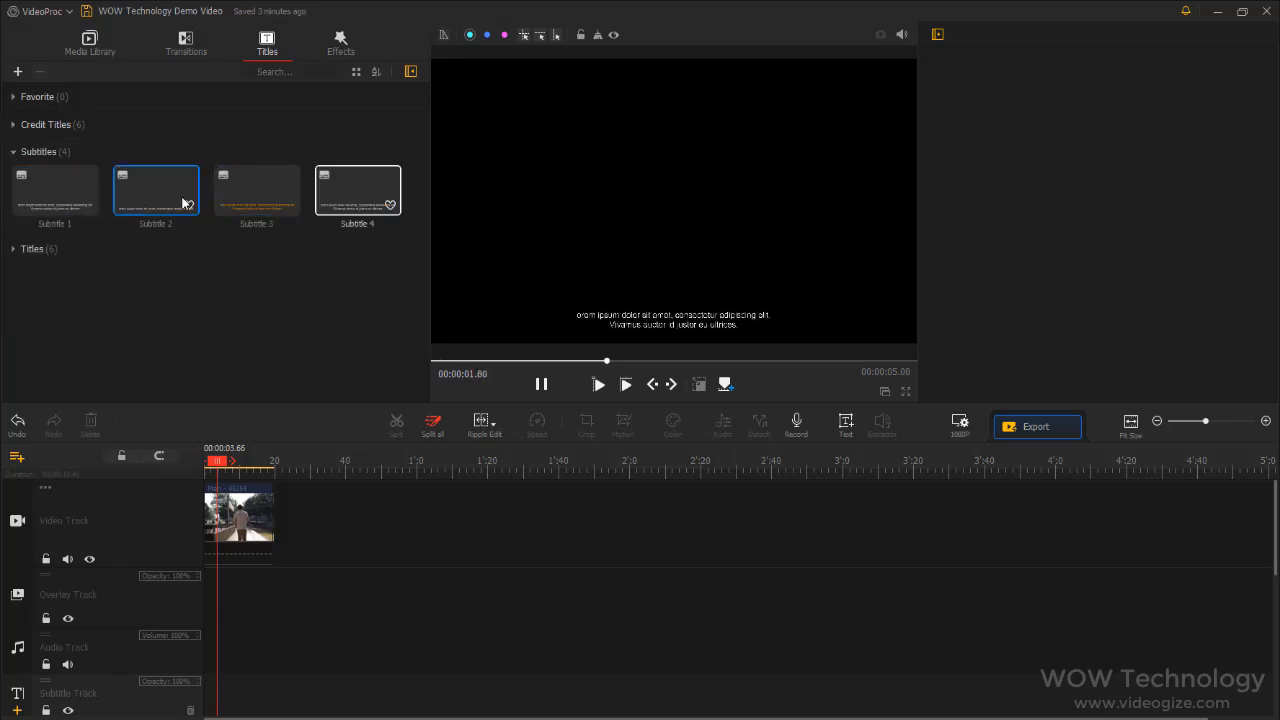
left_click(257, 200)
left_click(22, 152)
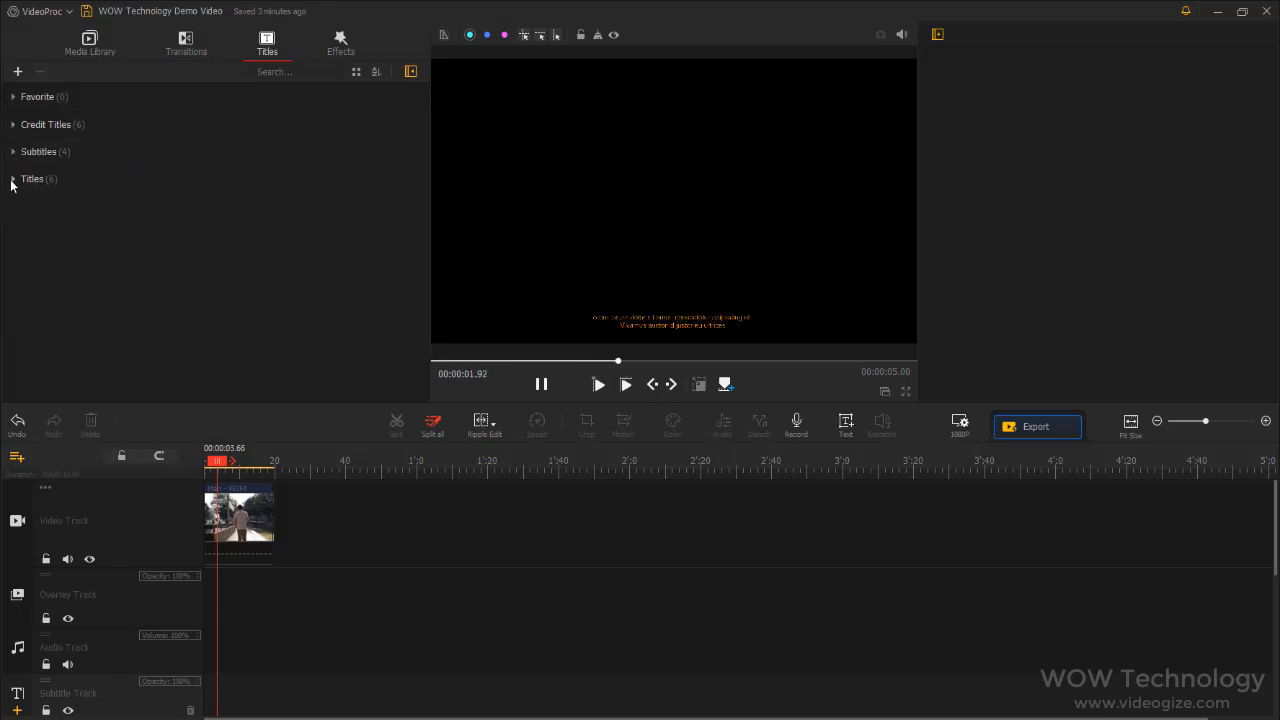
Add the Title 5 "HAPPY NEW YEAR" preset at the start of the subtitle track and play it
left_click(22, 178)
left_click(56, 297)
left_click_drag(56, 297, 213, 692)
left_click(598, 384)
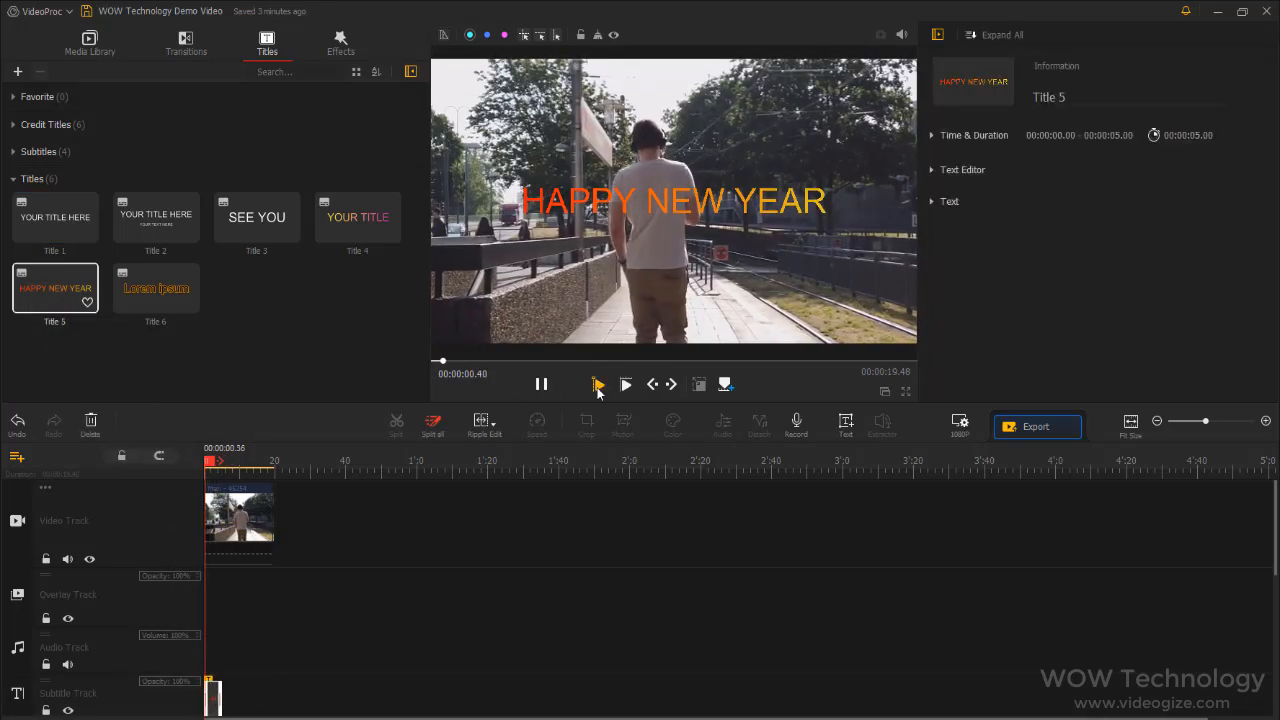
Set the font of the HAPPY NEW YEAR title to Berlin Sans FB Demi
left_click(931, 201)
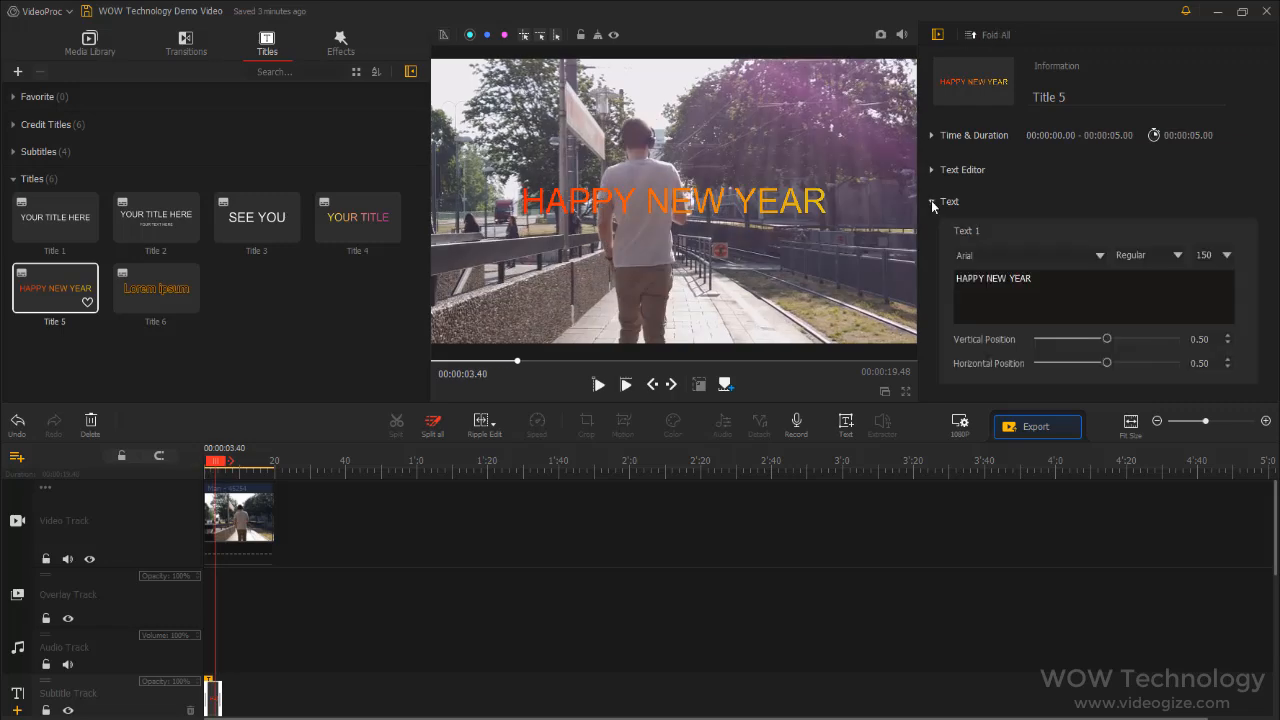
left_click(1100, 255)
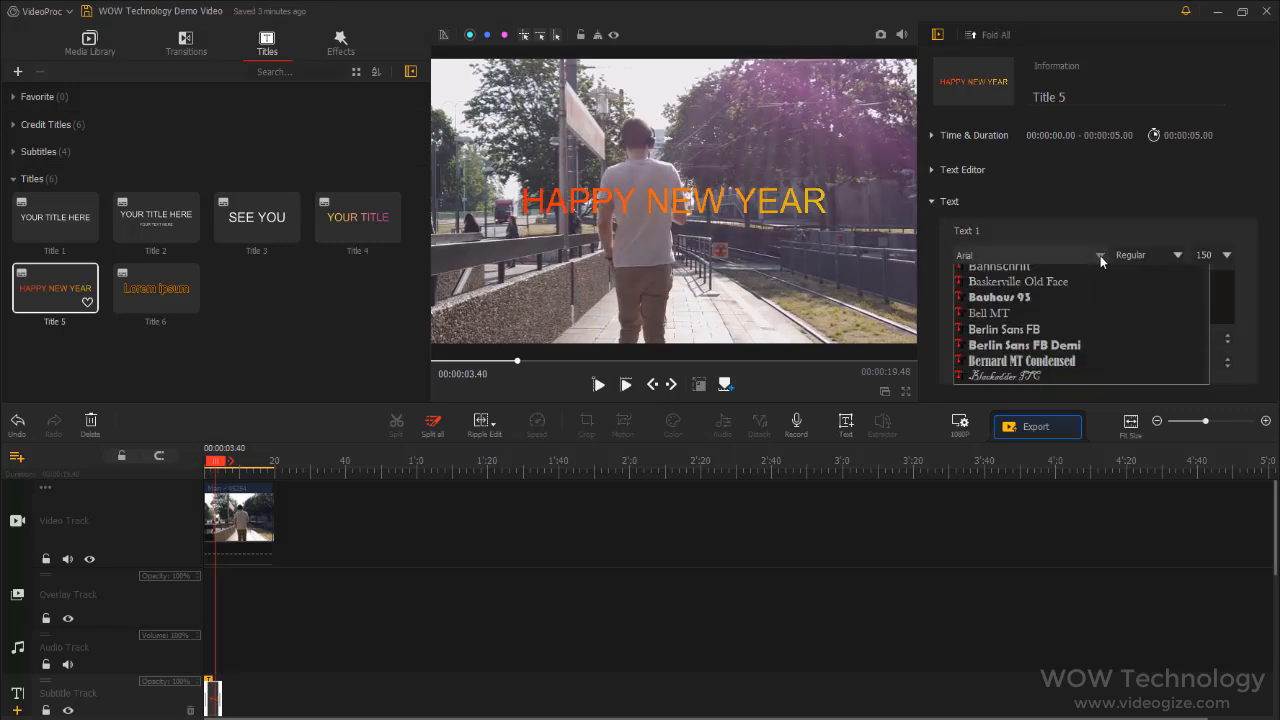
left_click(1062, 542)
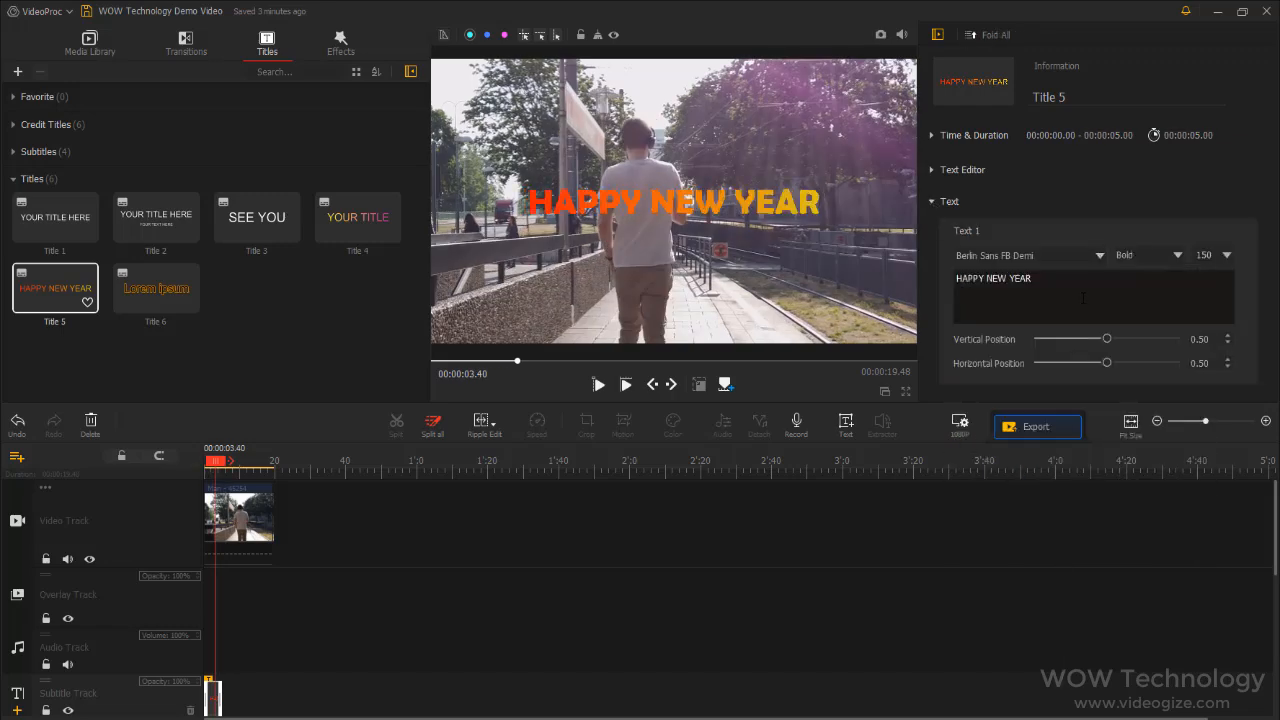
In the title's advanced settings, choose Style 11 and bring up the animation presets
left_click(1190, 207)
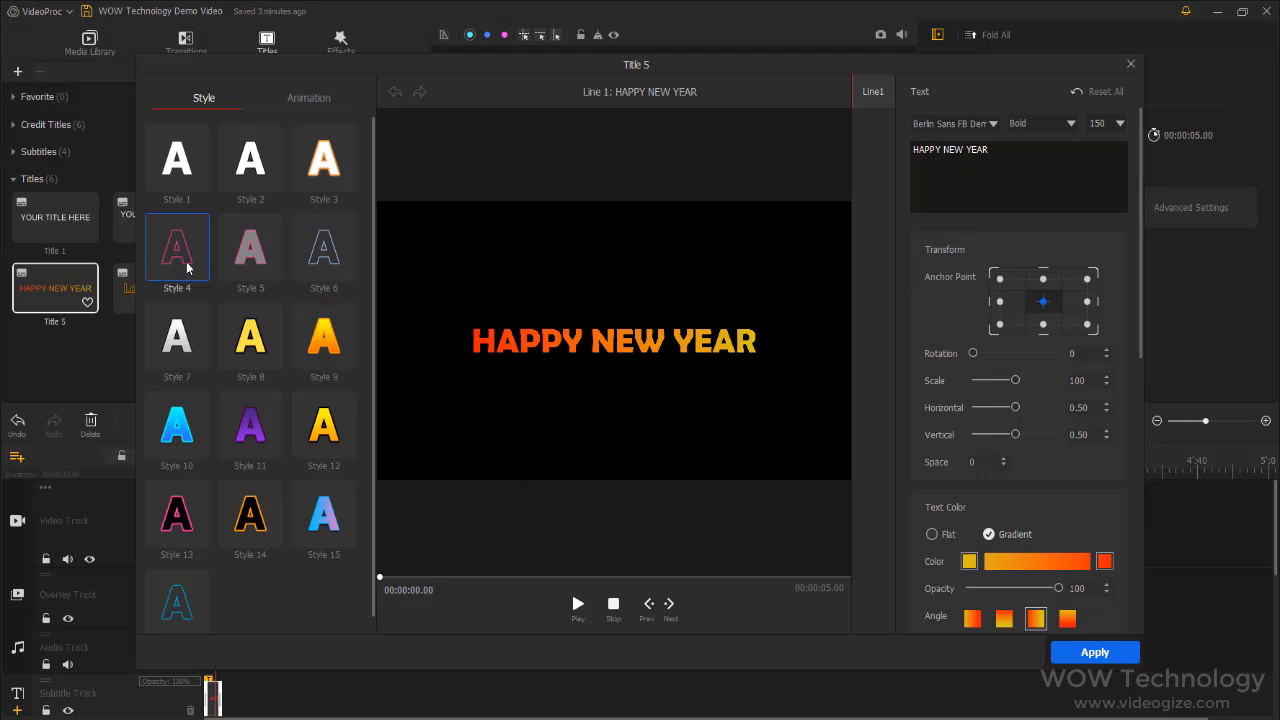
left_click(251, 428)
left_click(308, 97)
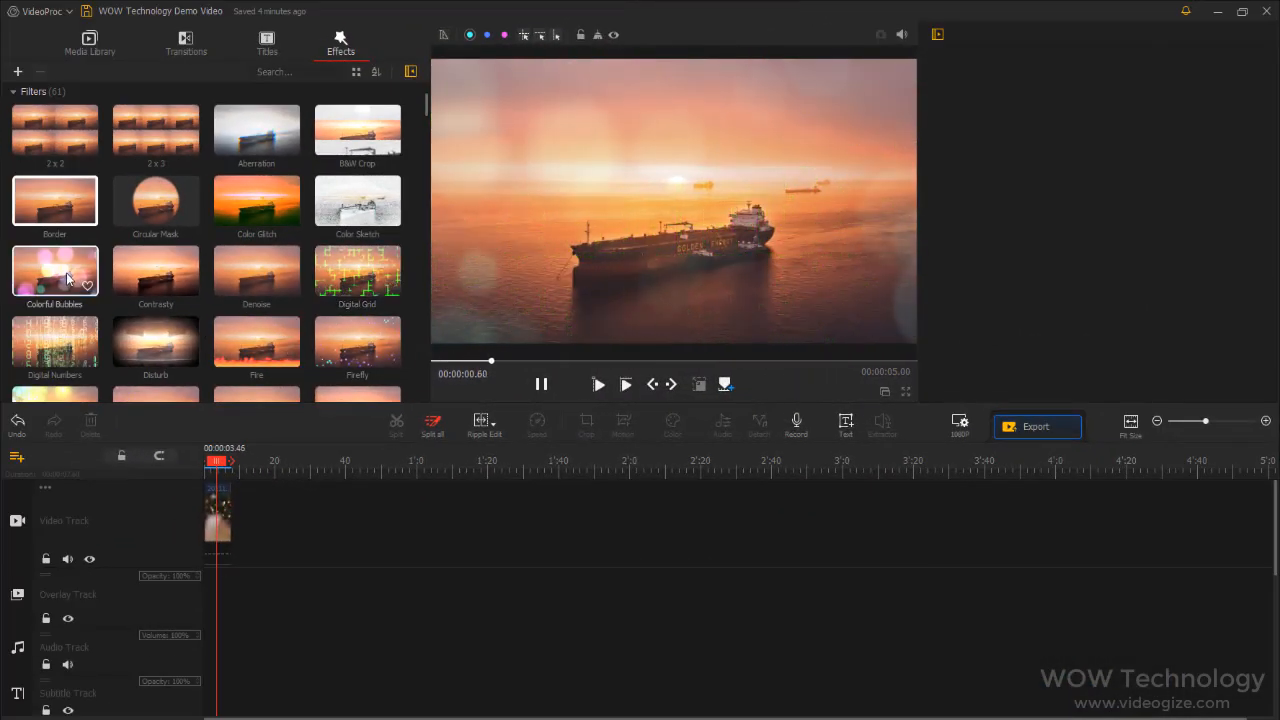
Browse the filter effects and preview Digital Numbers, Fire and Heart
scroll(55, 295, "down", 1)
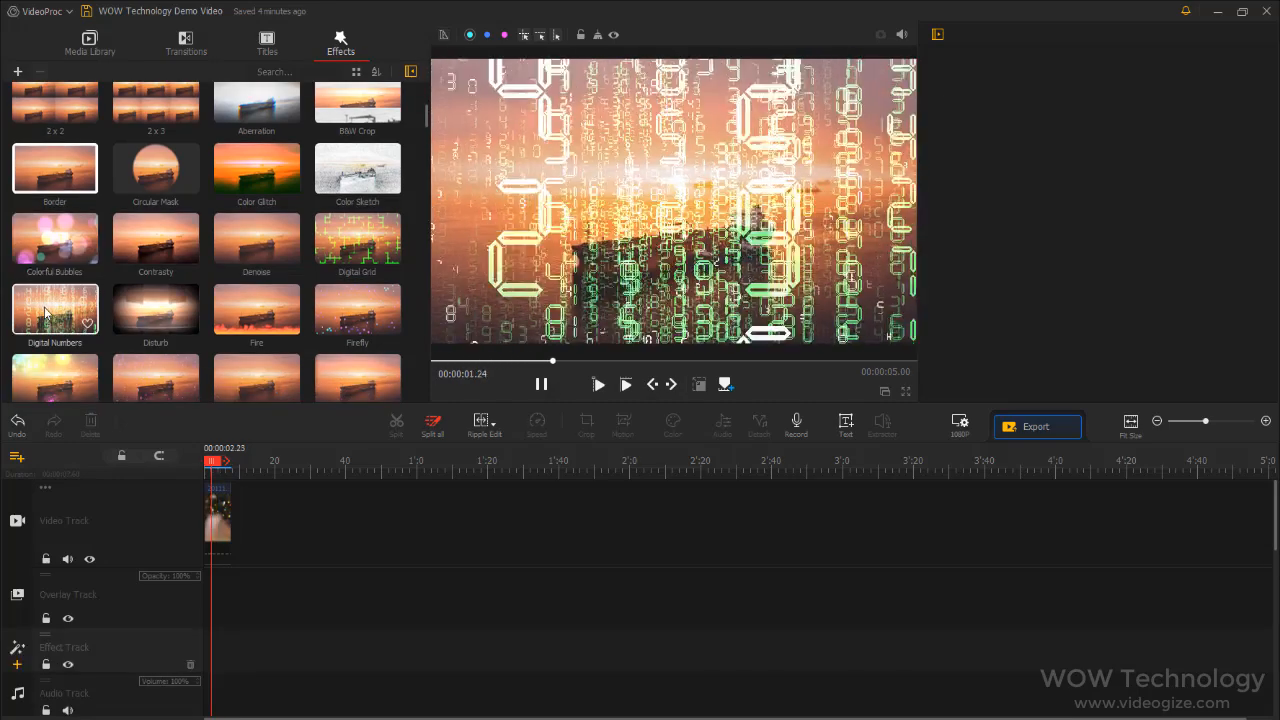
scroll(252, 290, "down", 1)
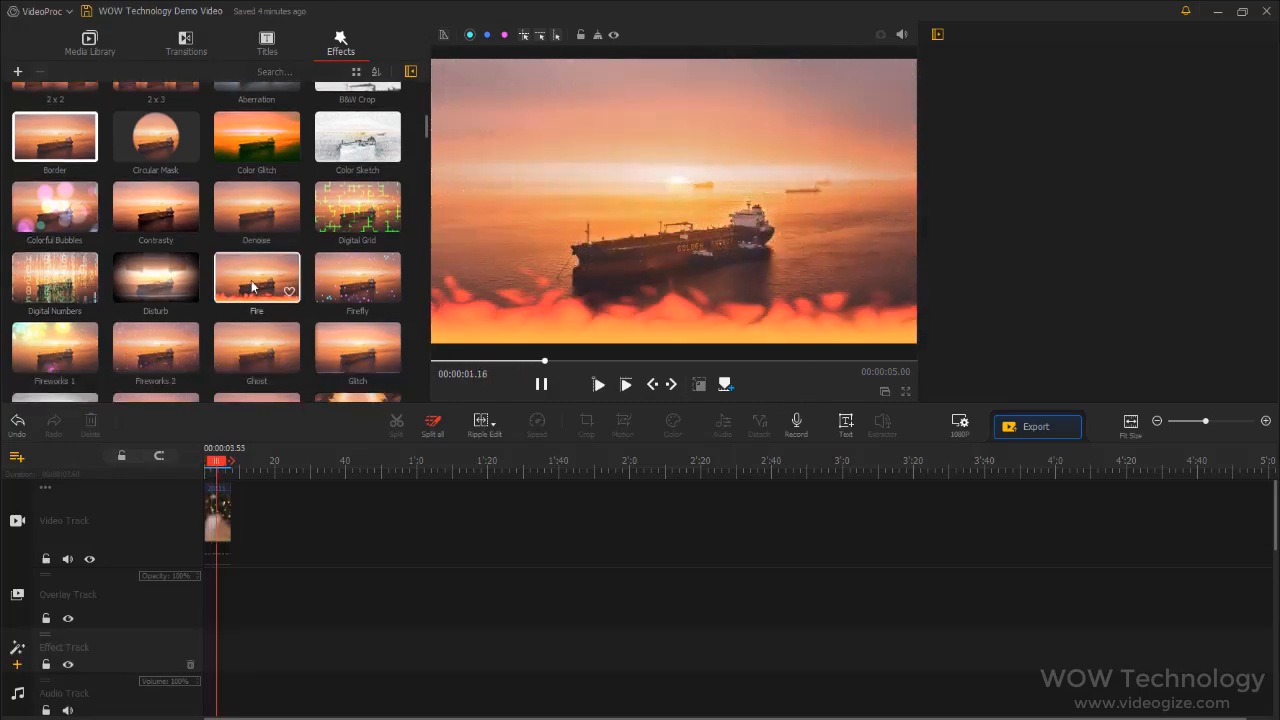
scroll(252, 287, "down", 3)
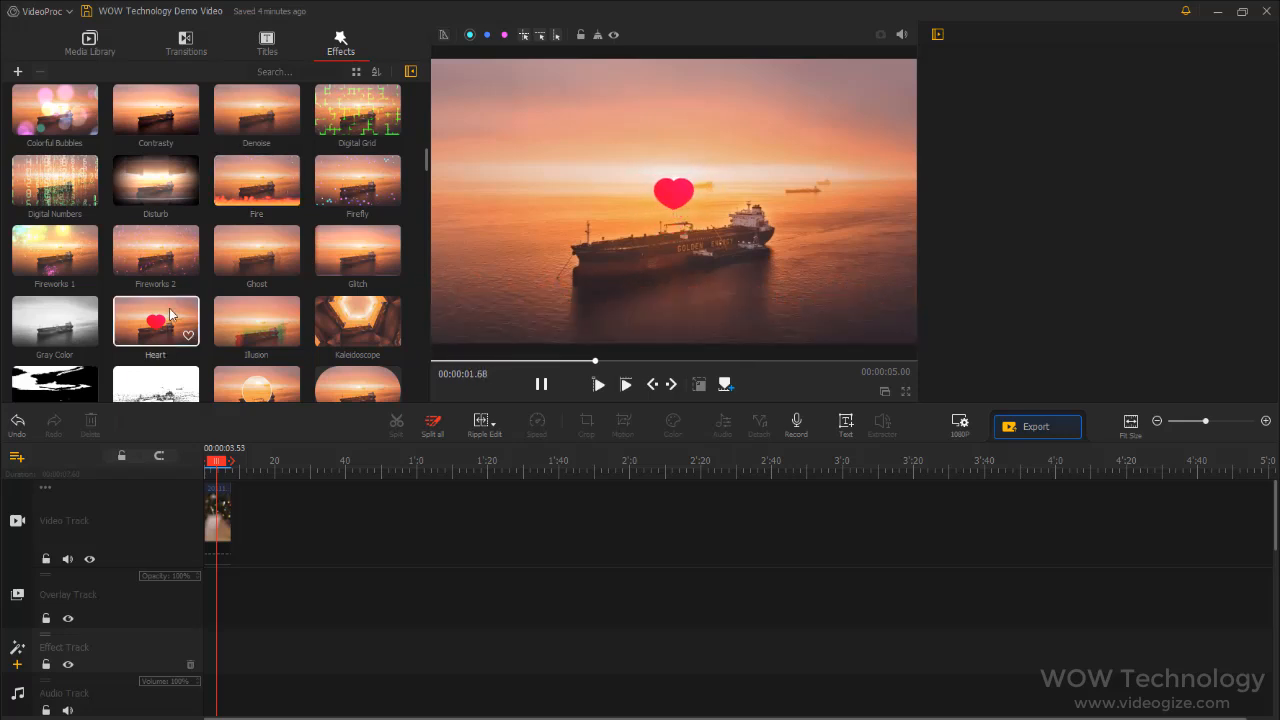
Add the Heart filter at the start of the effect track, play it, and look through the remaining filters
scroll(165, 310, "down", 1)
left_click(157, 303)
left_click_drag(157, 303, 206, 591)
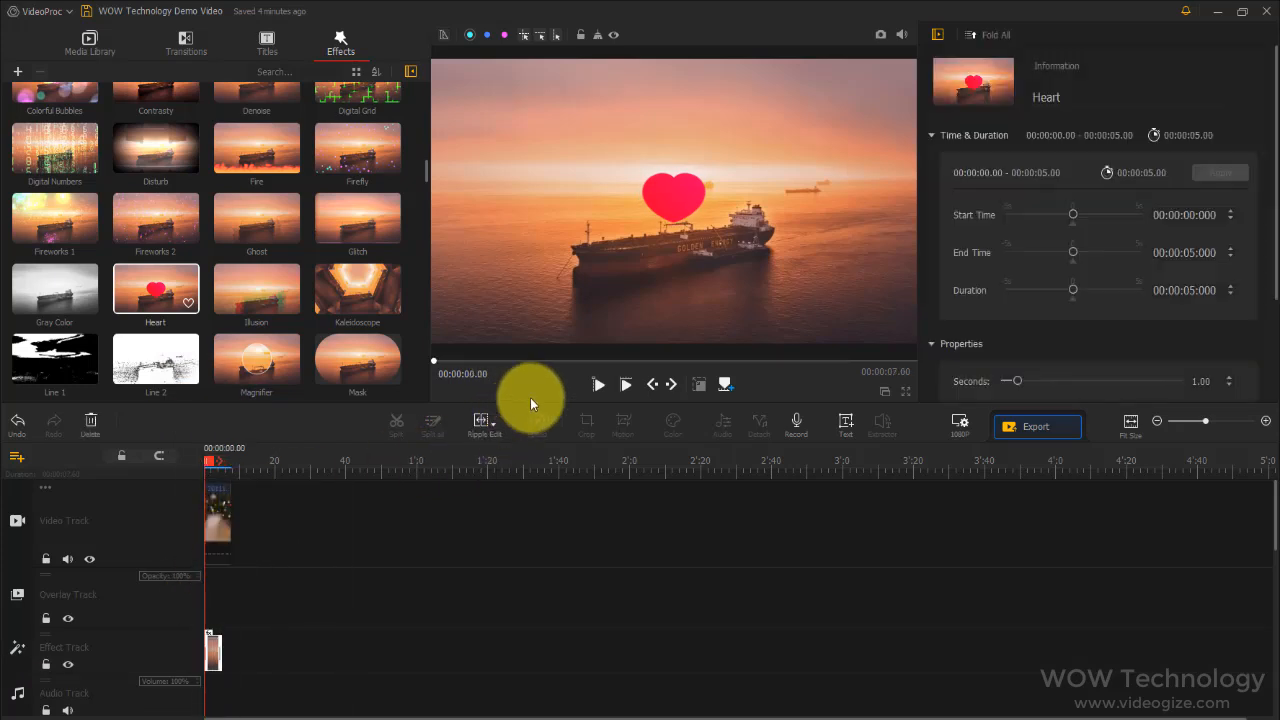
left_click(599, 384)
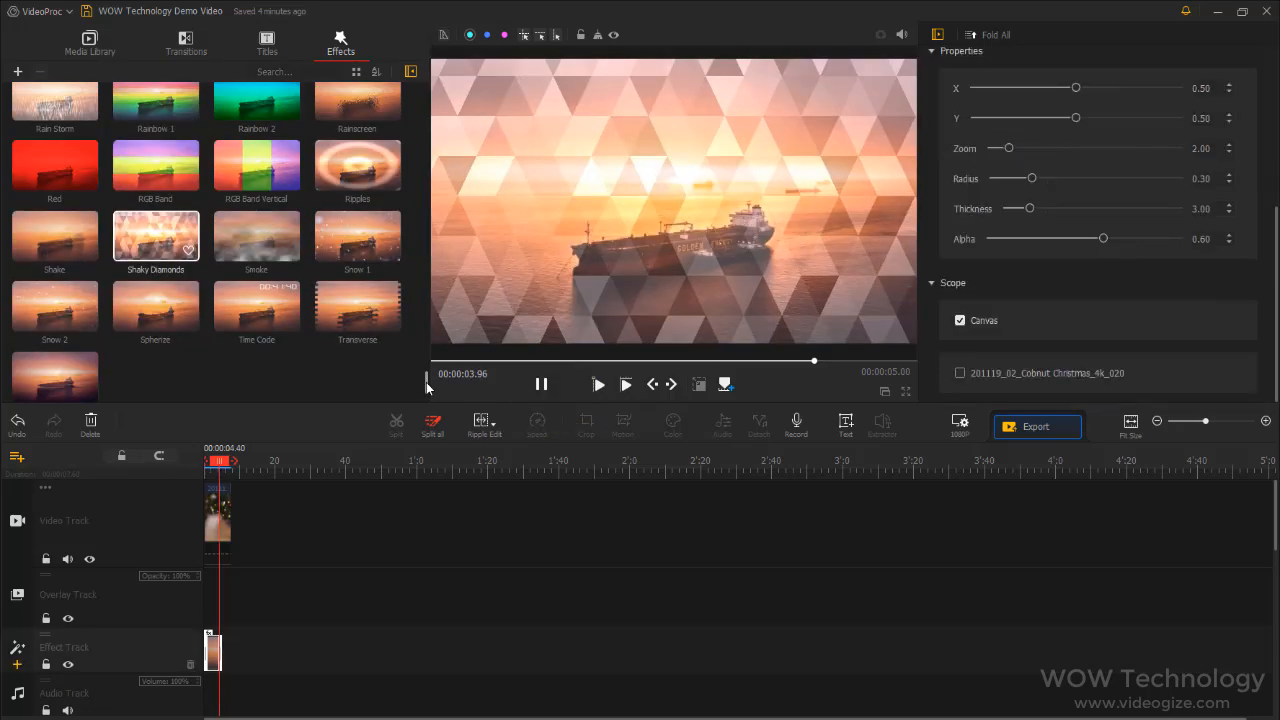
scroll(426, 382, "down", 5)
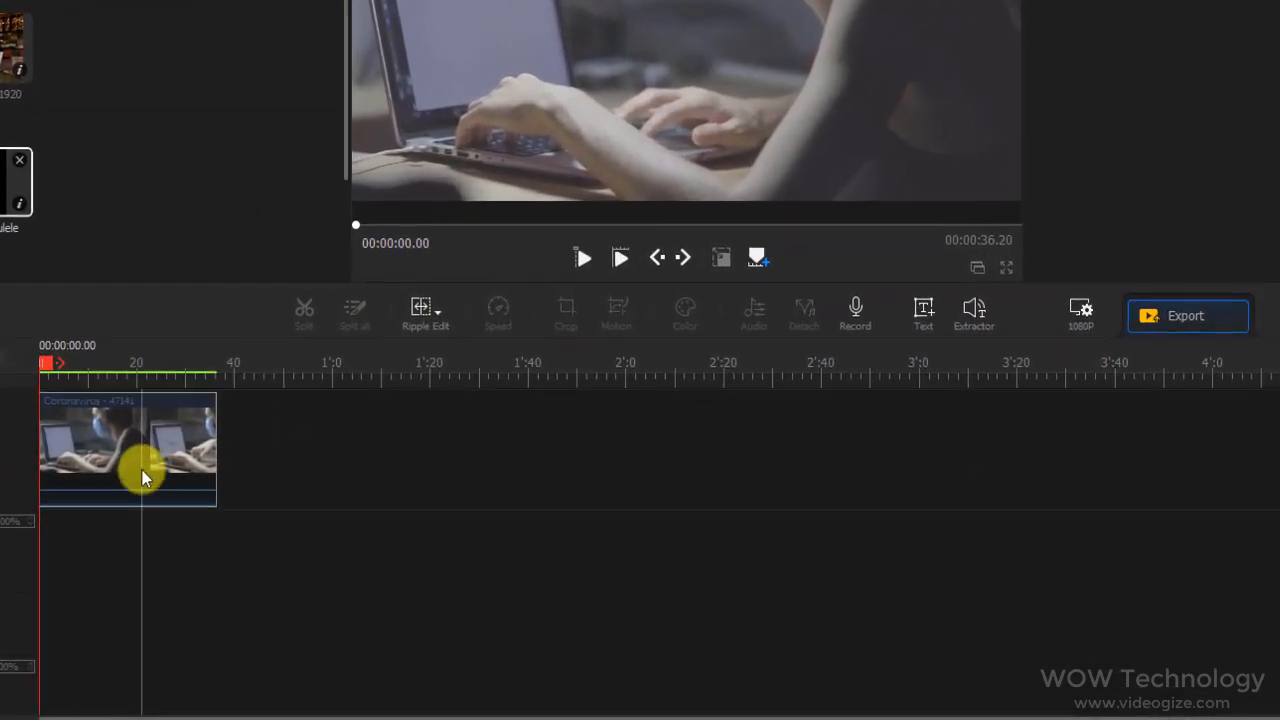
Try splitting the Coronavirus - 47141 clip at about 00:00:18.26, select its halves, and undo the split
left_click(207, 478)
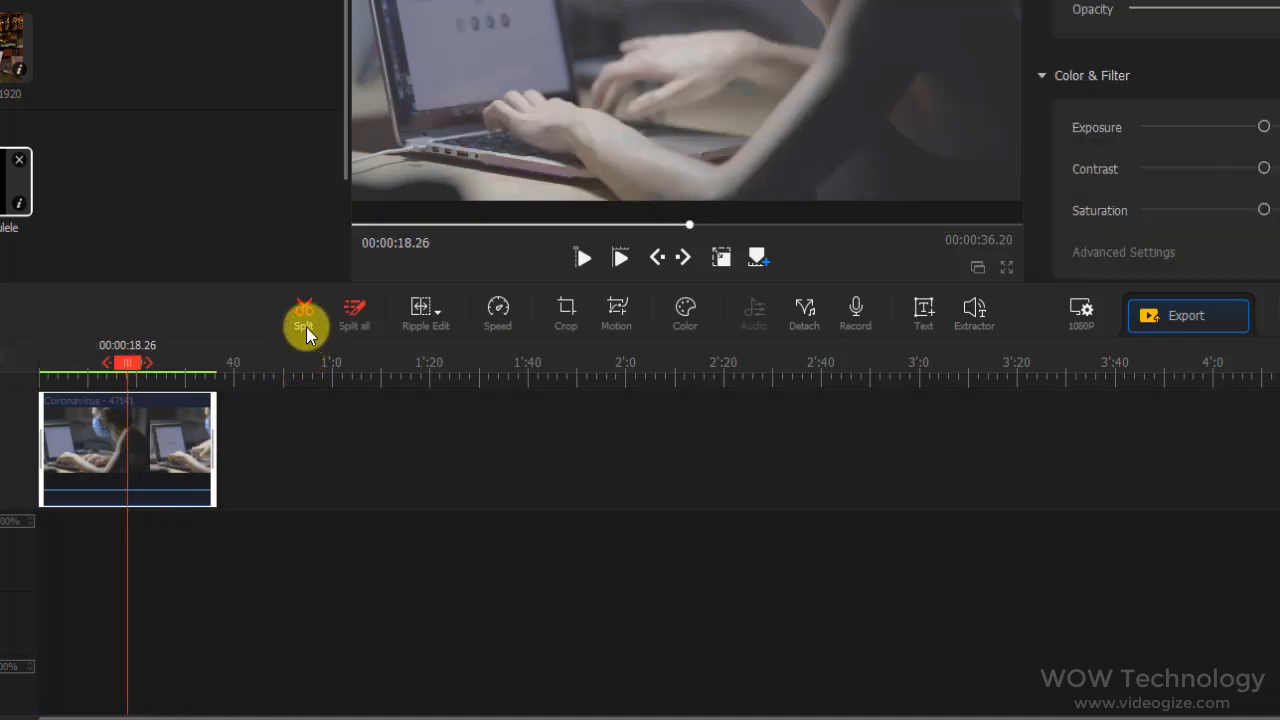
left_click(306, 327)
left_click(174, 440)
left_click(121, 446)
left_click(187, 448)
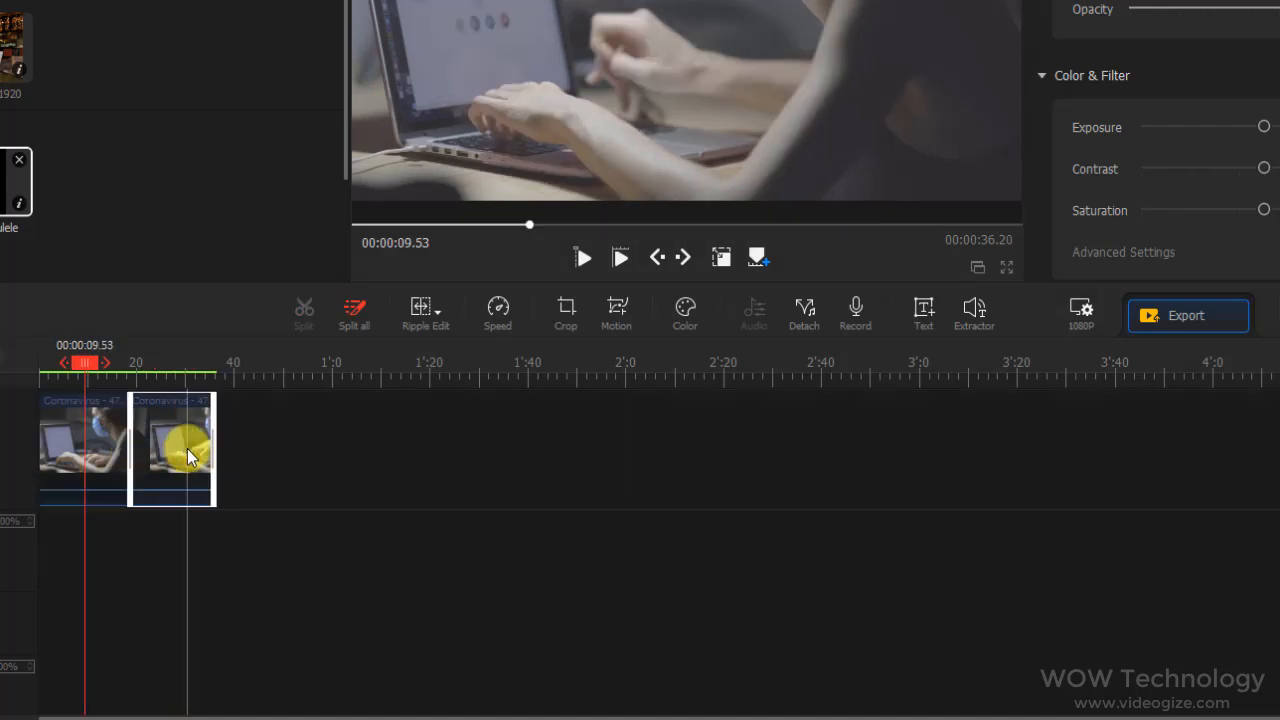
left_click(76, 453)
left_click(163, 448)
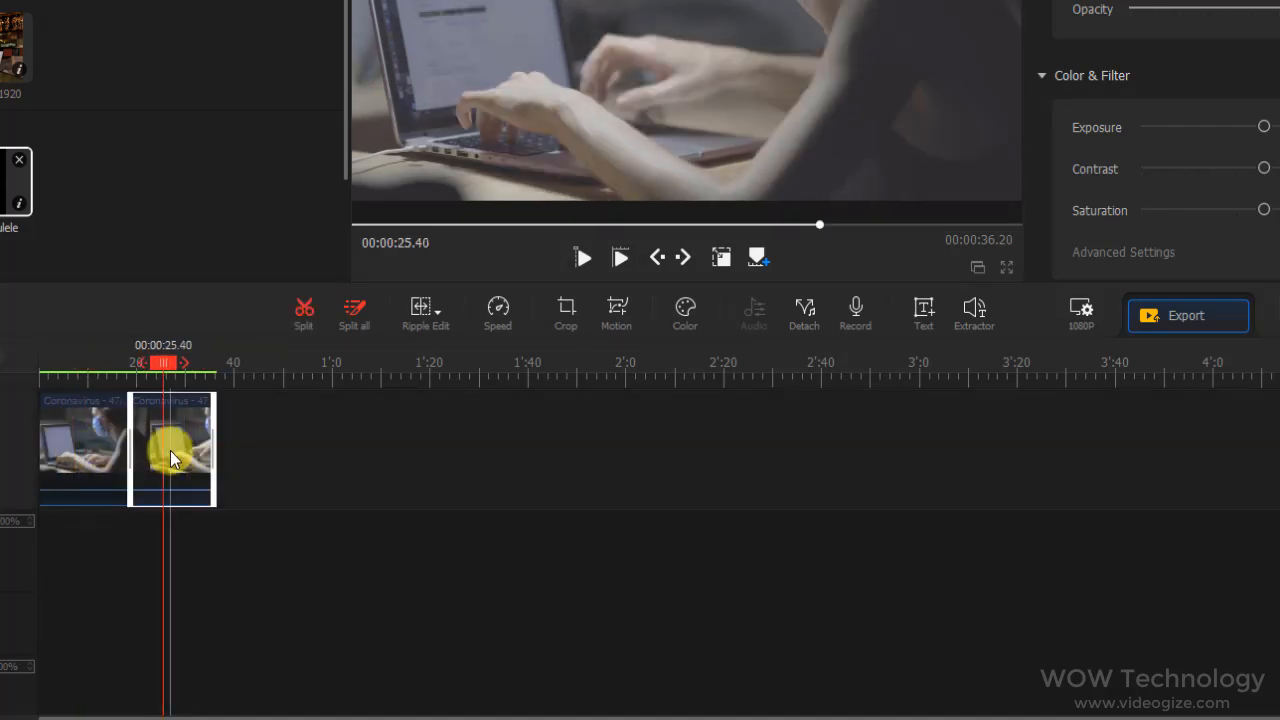
key("ctrl+z")
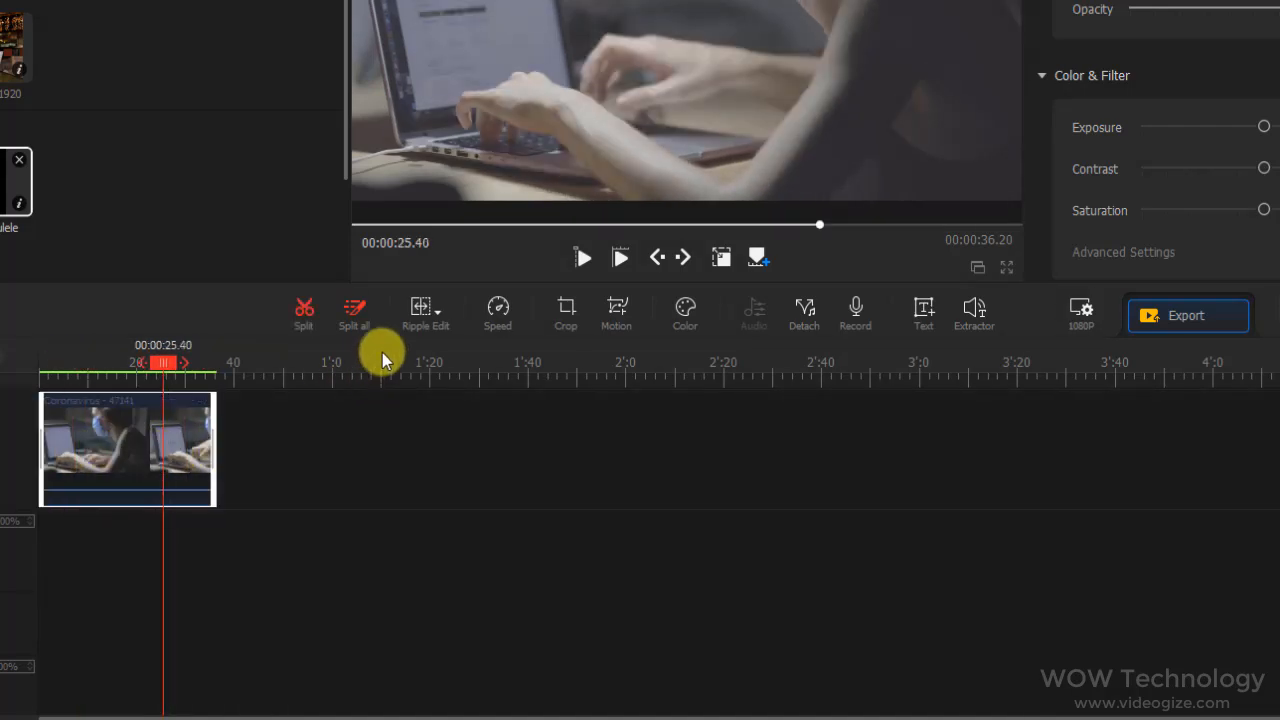
Choose Ripple Edit as the timeline edit mode
left_click(439, 312)
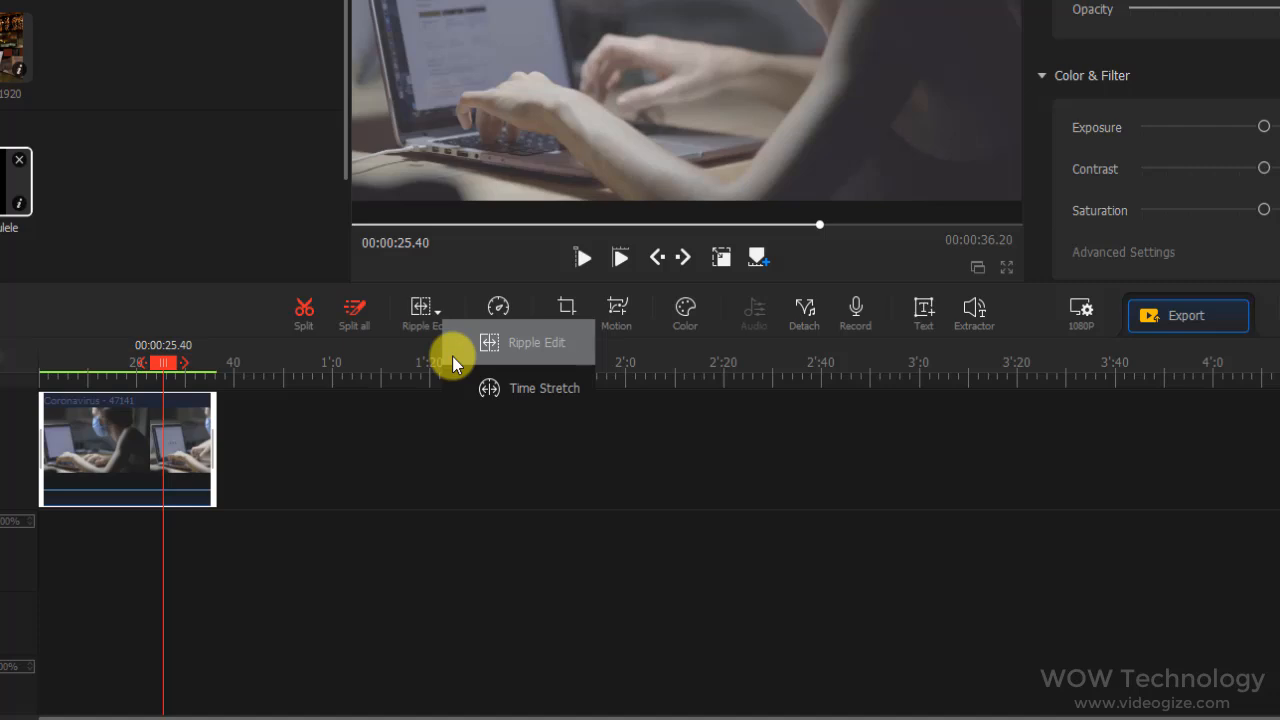
left_click(452, 356)
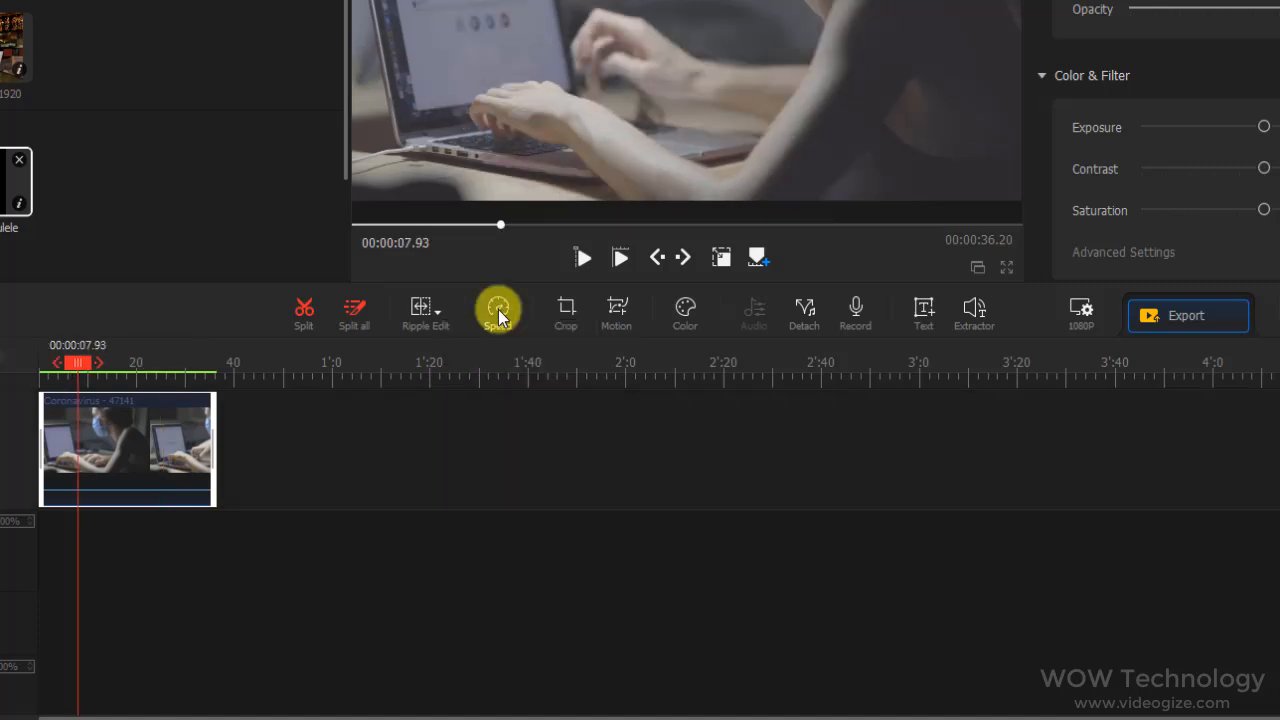
Try a Custom speed curve on the clip, raising the 00:00:09.04 point and lowering the 00:00:18.08 point to about 1/2.9, and play it
left_click(498, 310)
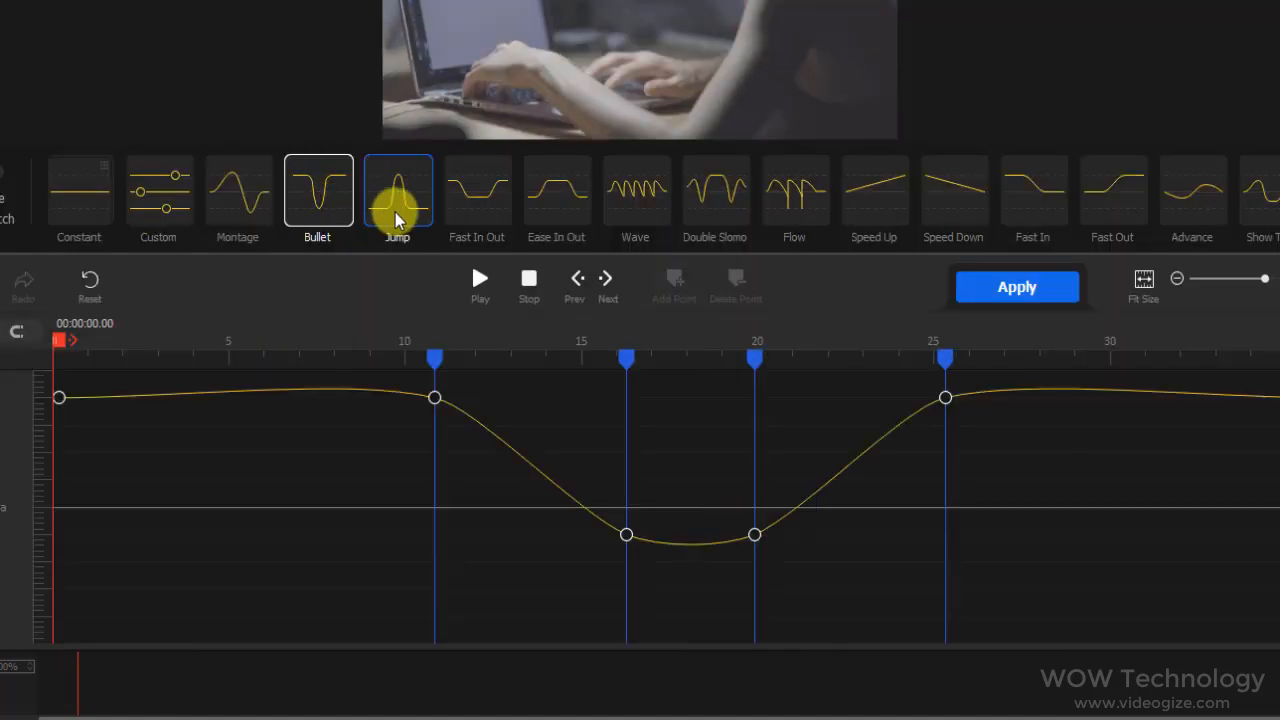
left_click(397, 213)
left_click(617, 215)
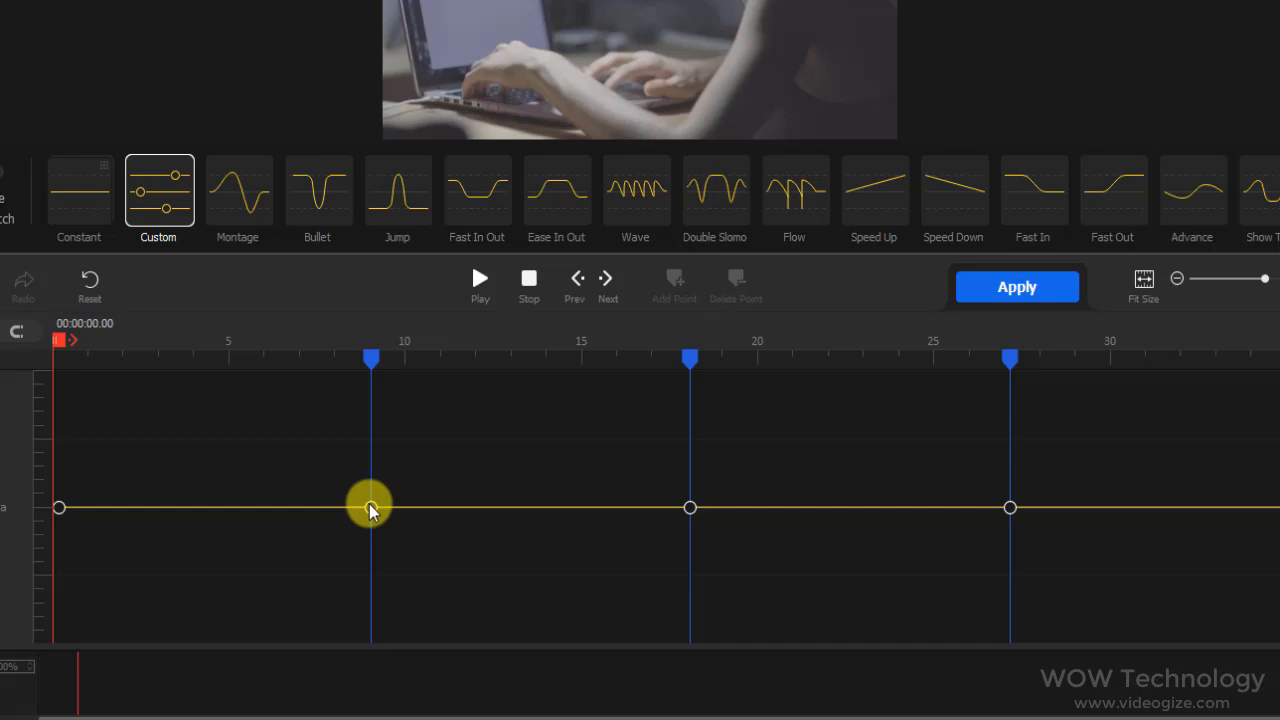
left_click_drag(371, 508, 371, 438)
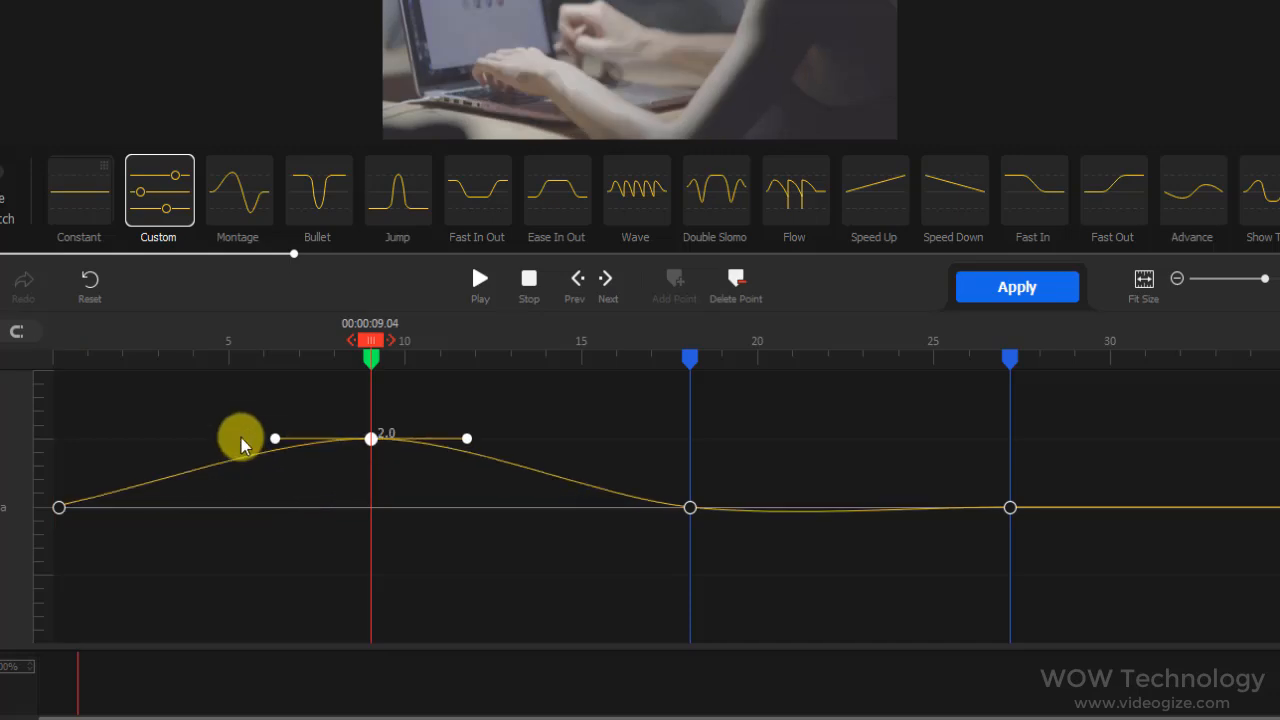
left_click_drag(689, 507, 692, 625)
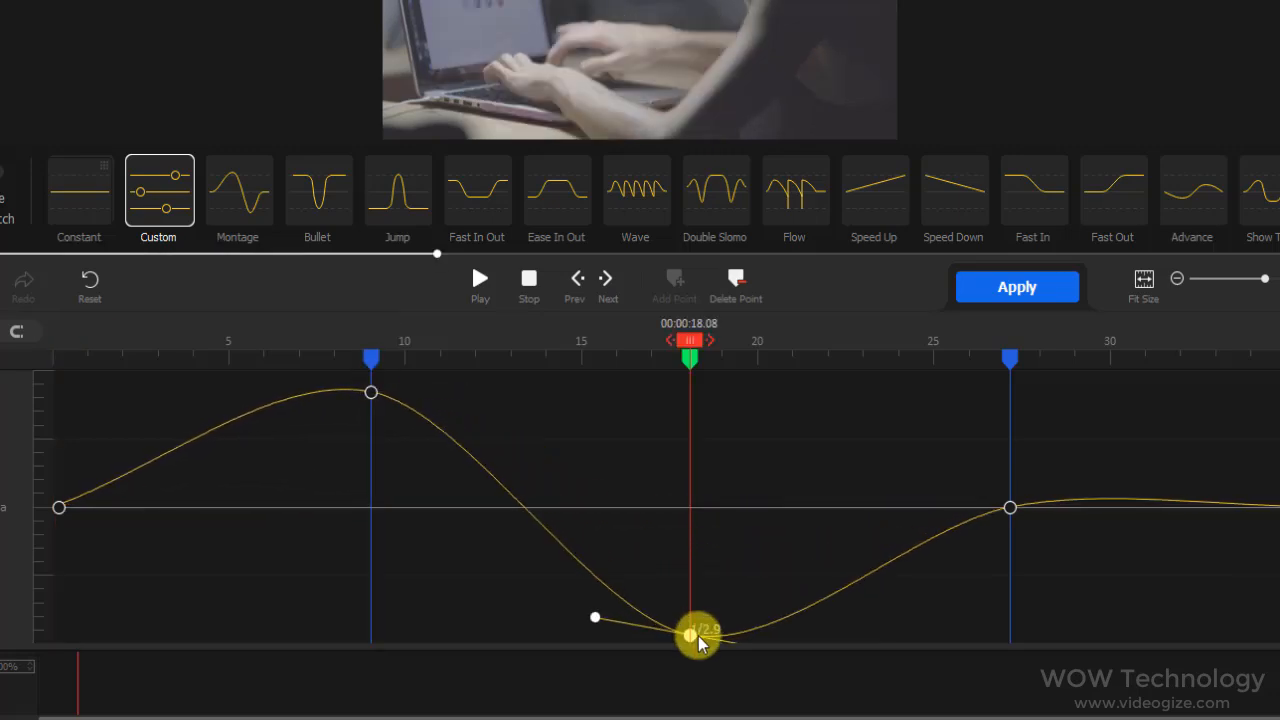
left_click(480, 279)
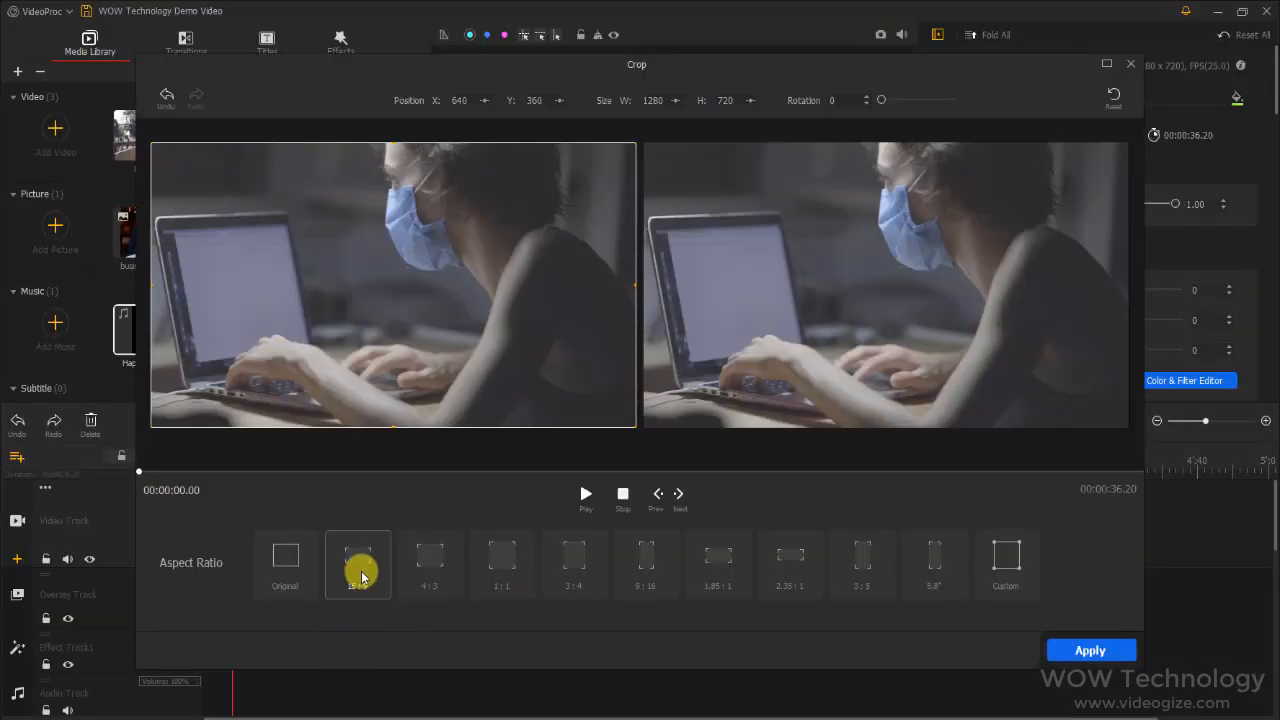
Try the 4:3, 1:1, 3:4 and 9:16 crop aspect ratios on the clip
left_click(428, 563)
left_click(499, 587)
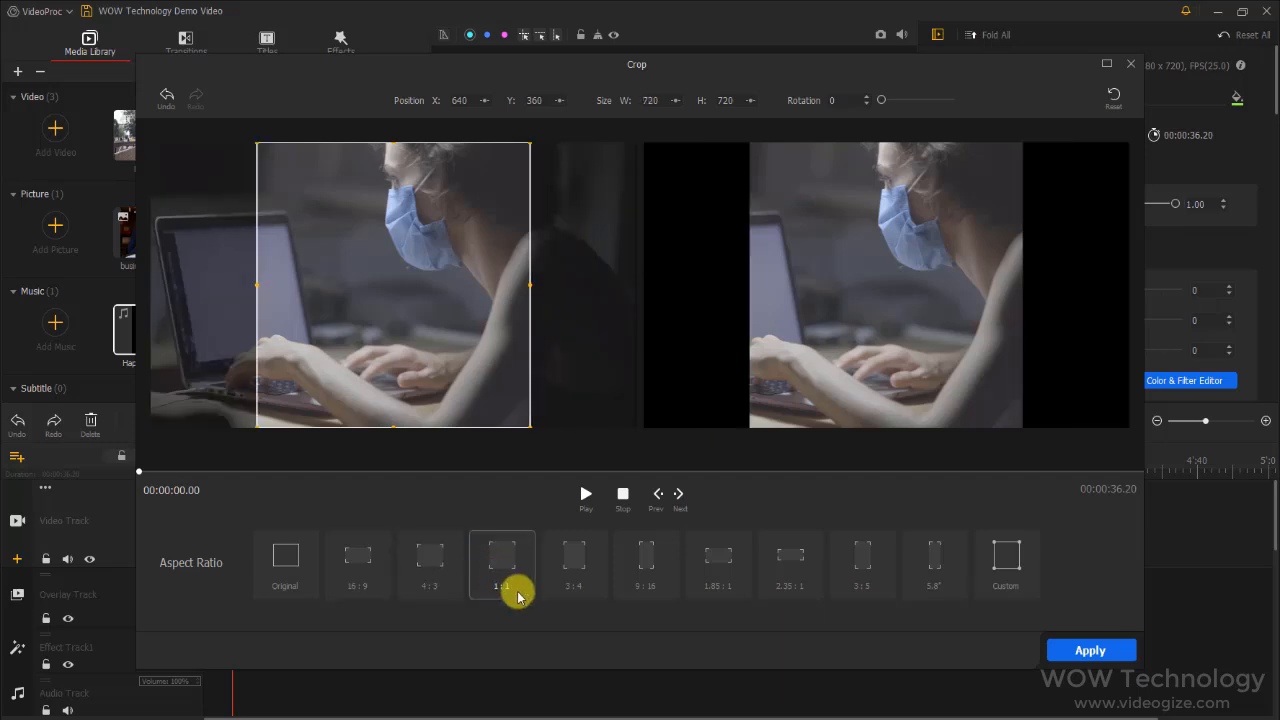
left_click(590, 590)
left_click(668, 593)
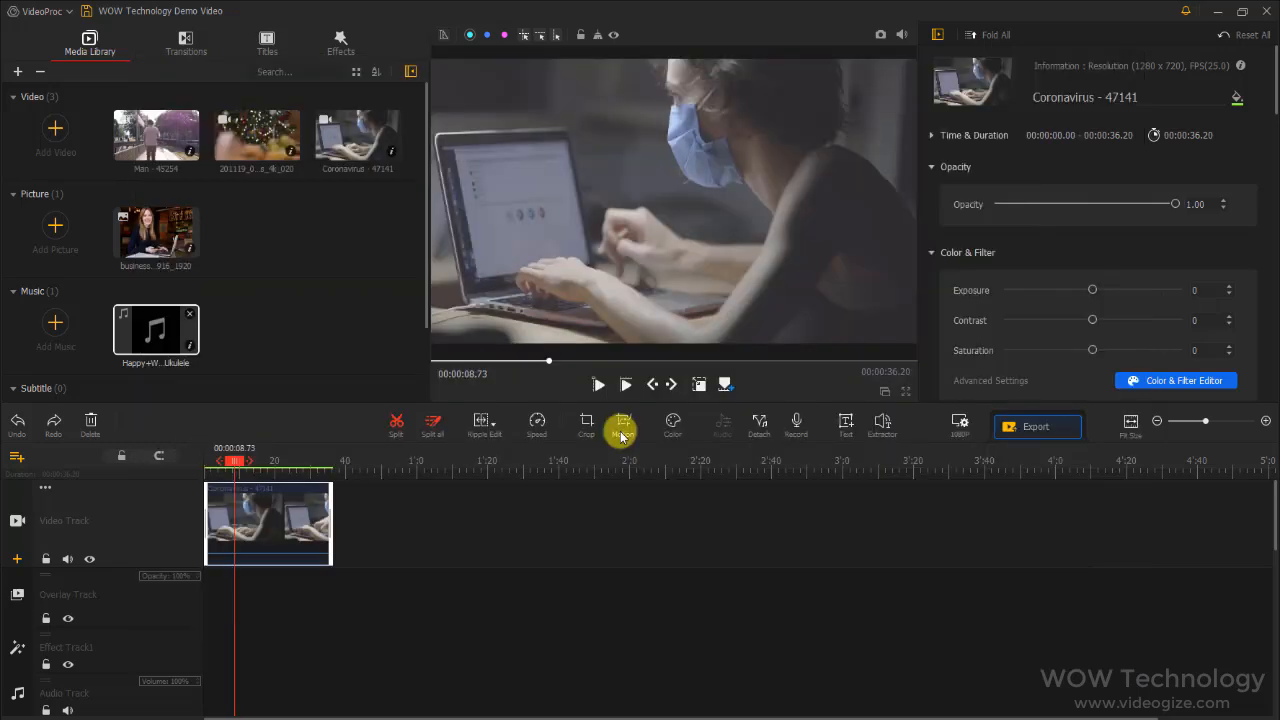
Apply the Zoom In preset to the clip in the Motion Editor and scrub through the motion
left_click(620, 431)
left_click(126, 340)
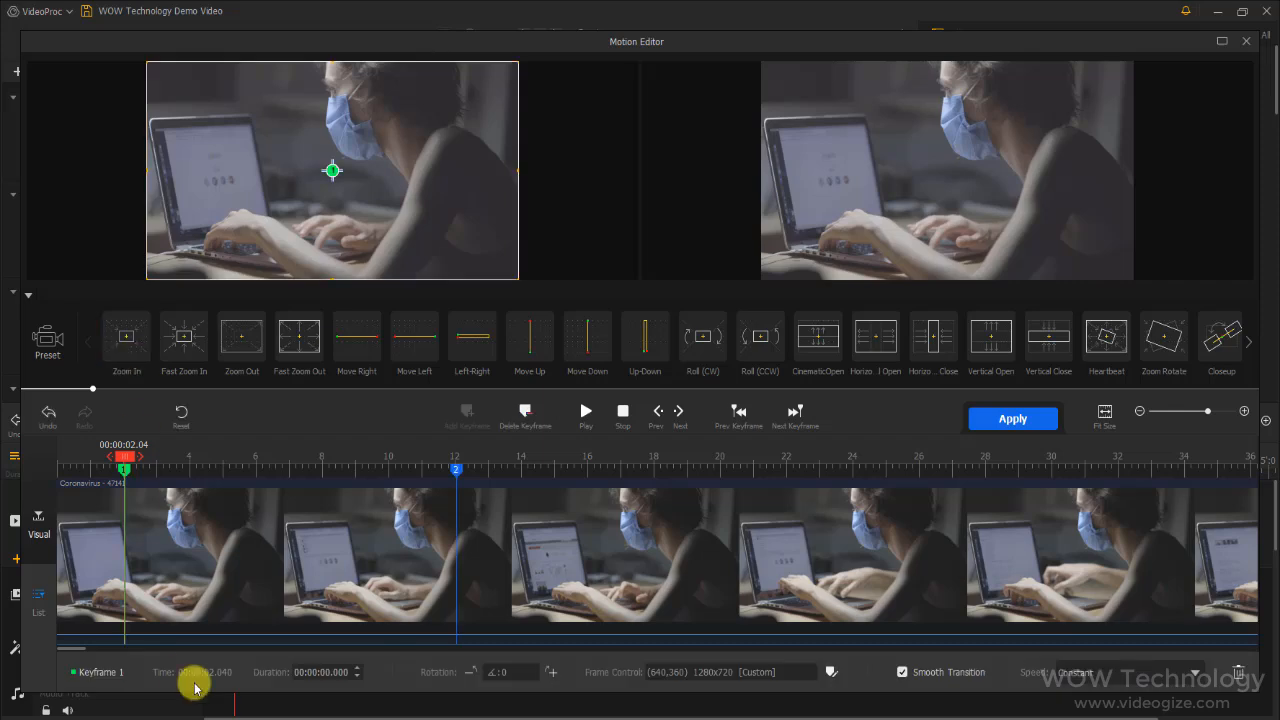
mouse_move(126, 462)
left_mouse_down()
mouse_move(103, 462)
mouse_move(280, 470)
mouse_move(349, 457)
left_mouse_up()
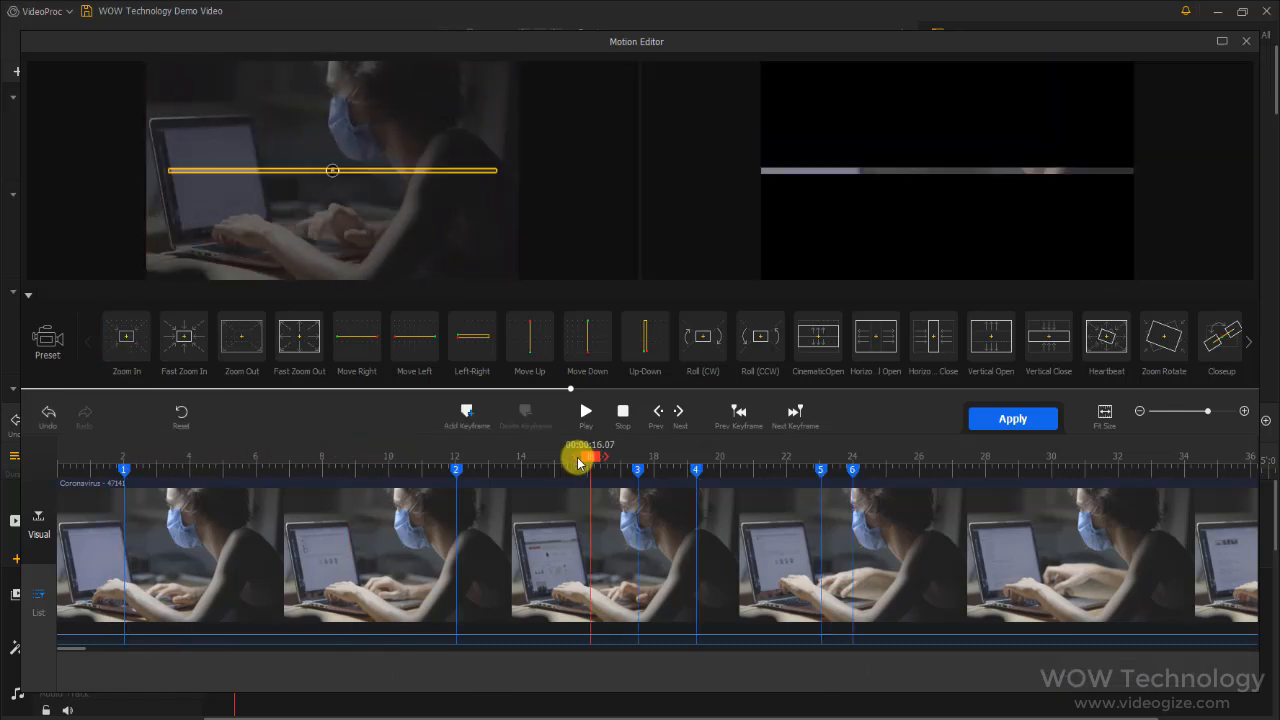
left_click_drag(580, 451, 858, 468)
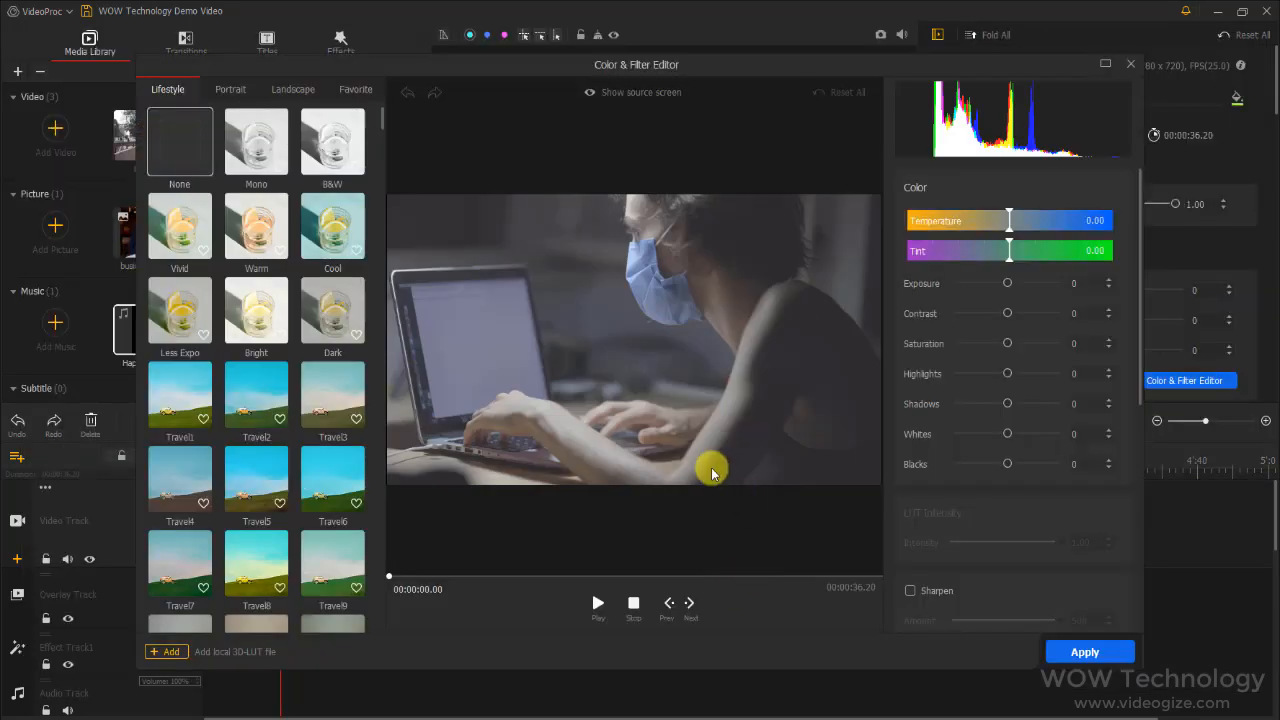
Try the Travel3, Travel2, Travel1 and Warm color filters on the clip and shift the Temperature toward blue
left_click(330, 388)
left_click(252, 388)
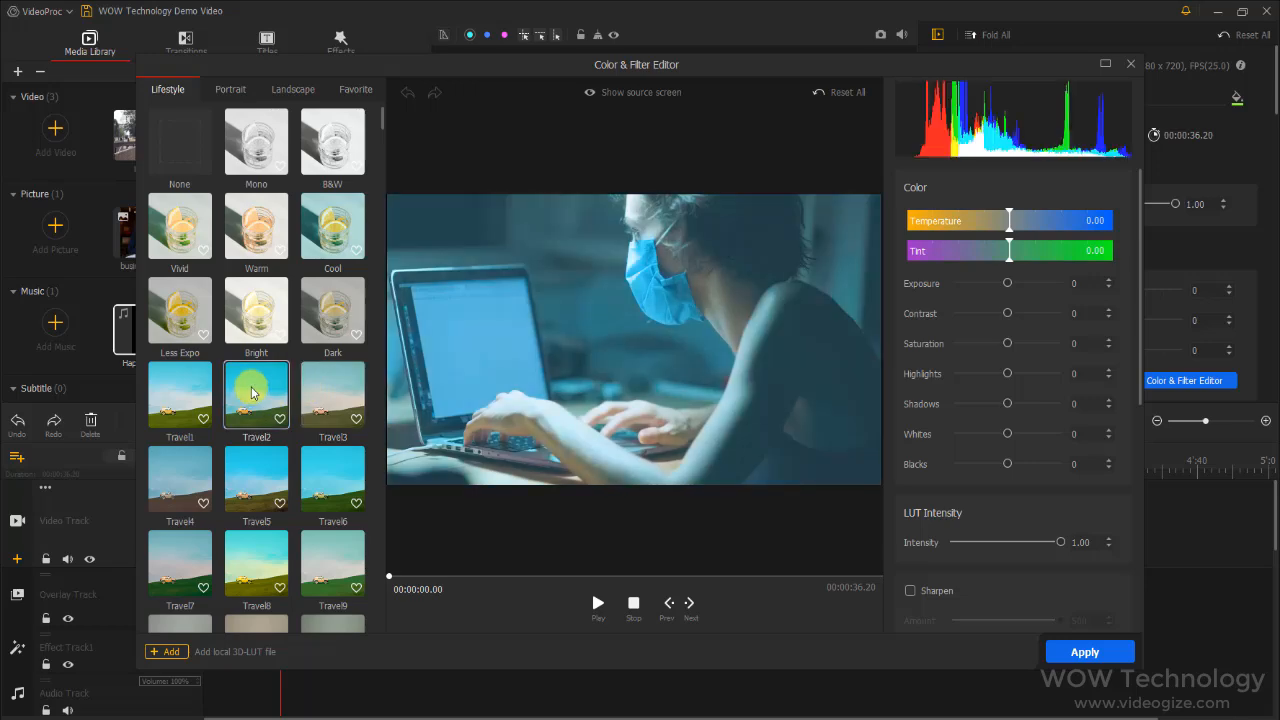
left_click(174, 392)
left_click(256, 226)
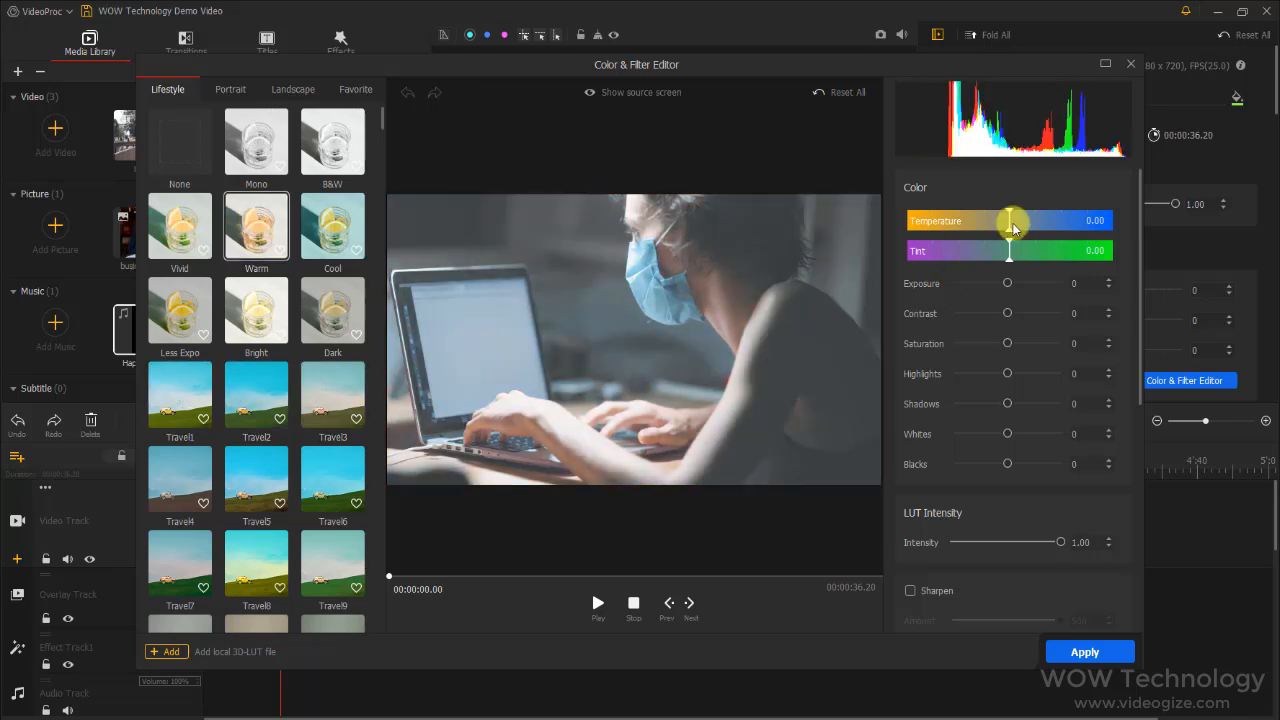
left_click_drag(1009, 222, 1046, 249)
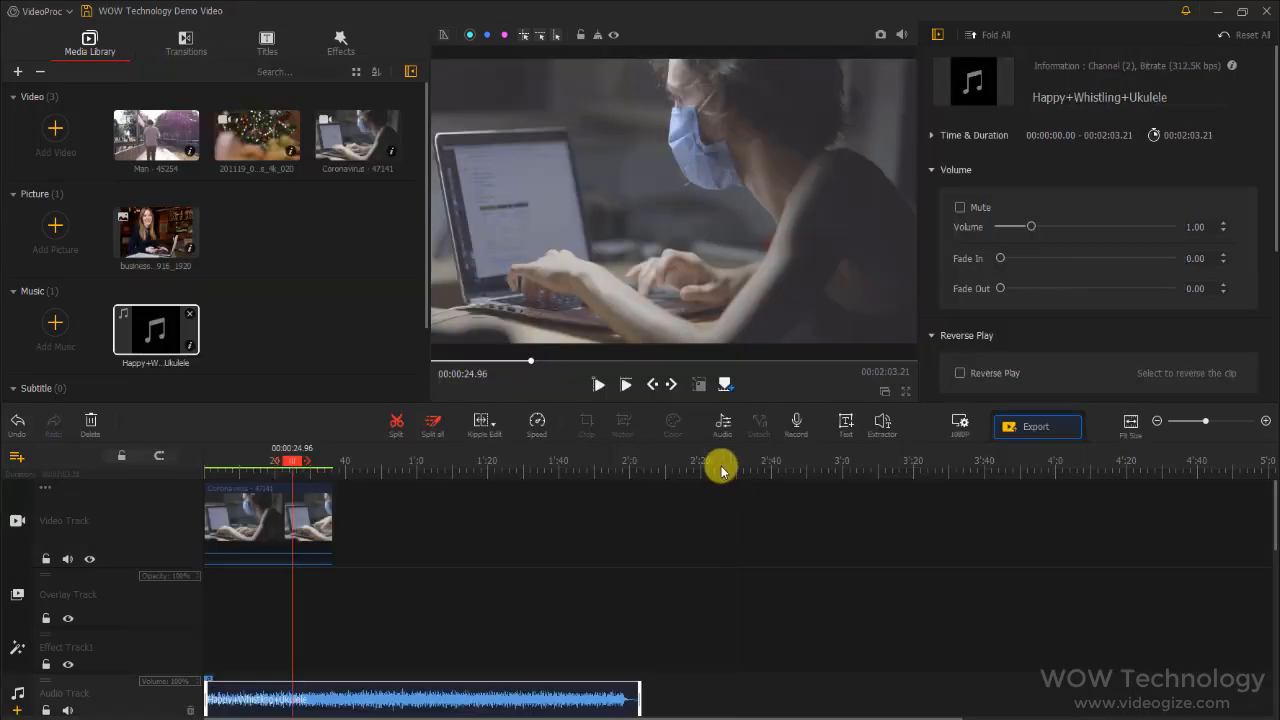
Open the Happy+Whistling+Ukulele clip in the Audio Editor and bring up its equalizer
left_click(723, 428)
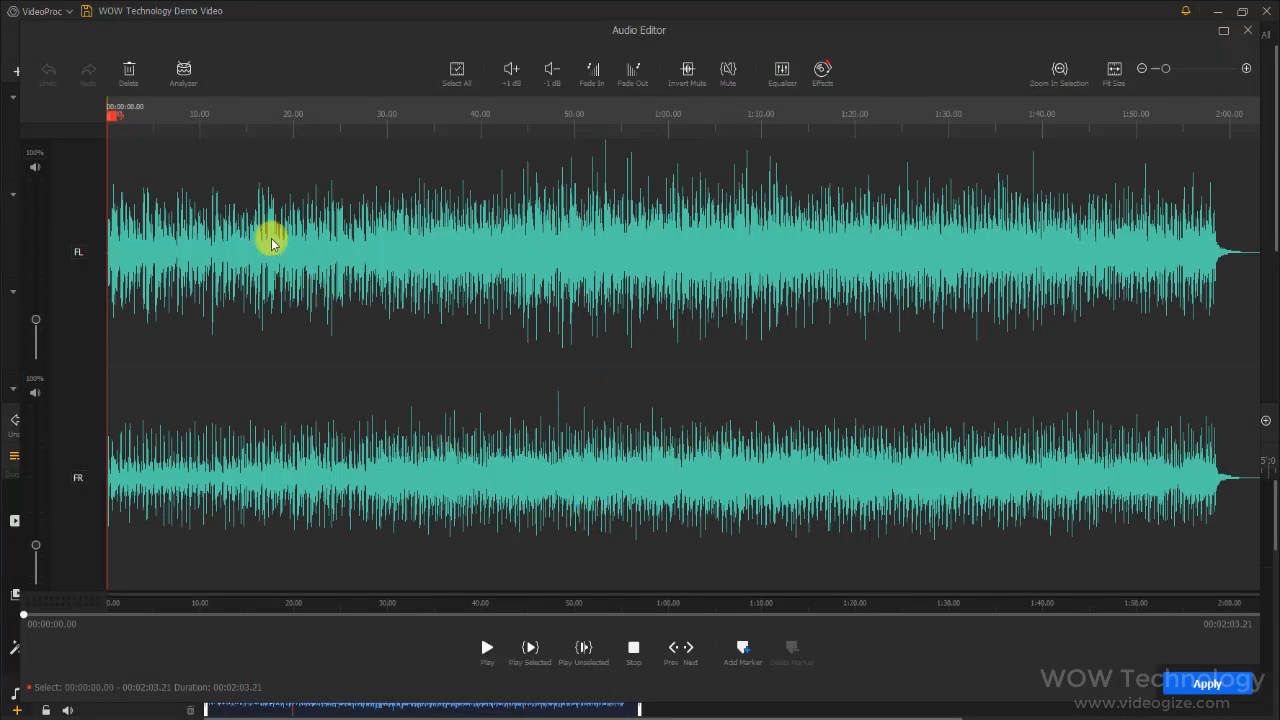
left_click_drag(177, 129, 363, 123)
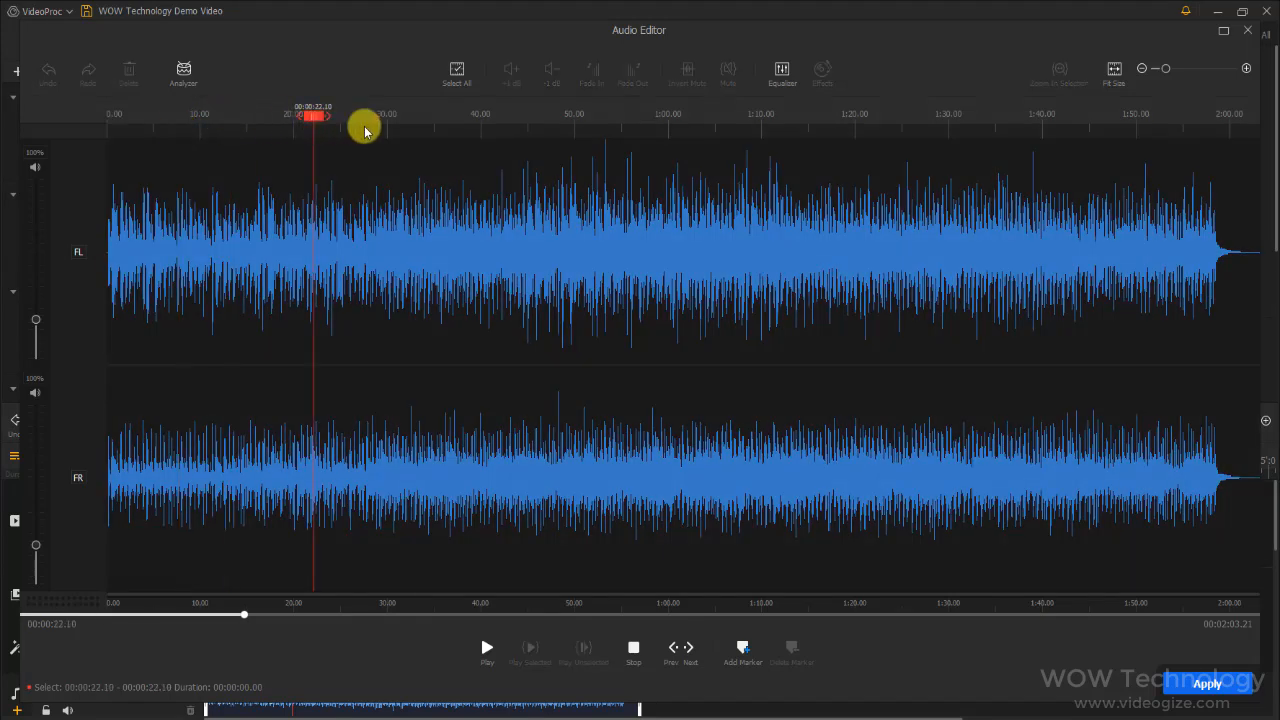
left_click(779, 72)
Shape a Custom equalizer curve by lowering 250 Hz, 2 kHz and 62 Hz by about 6 dB and raising 1 kHz by about 9 dB
left_click_drag(548, 330, 549, 384)
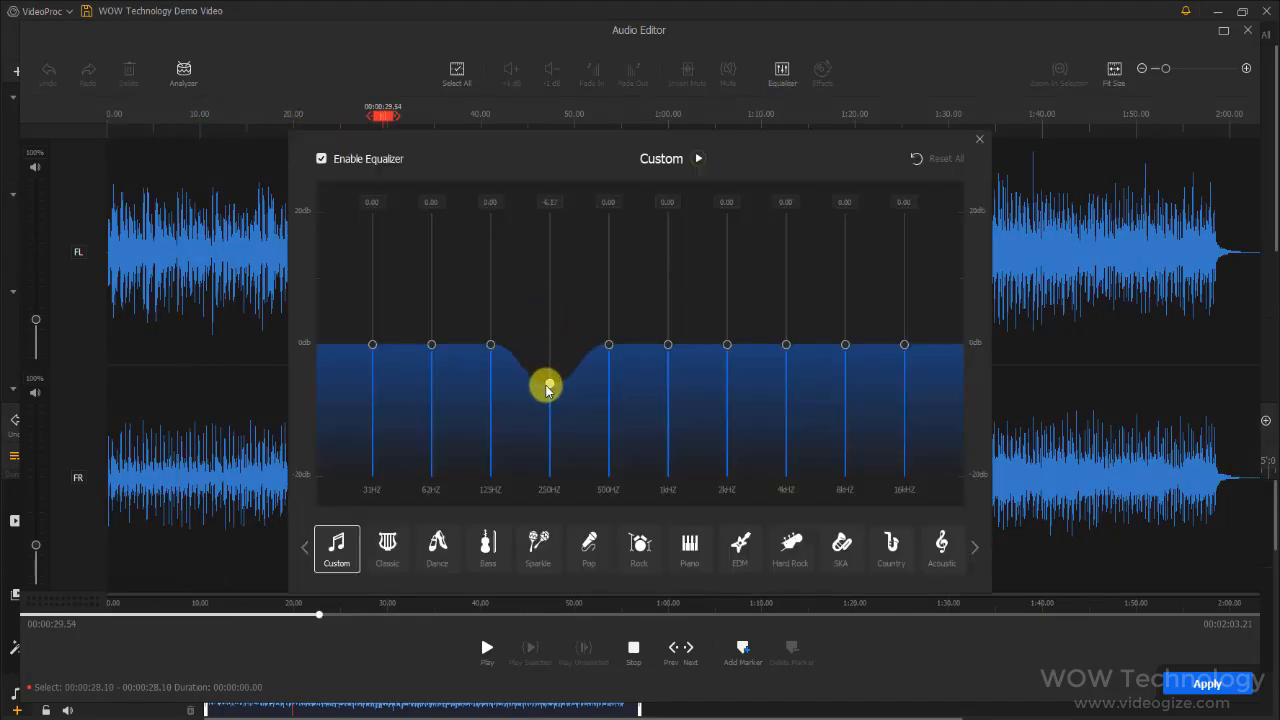
left_click_drag(668, 344, 673, 291)
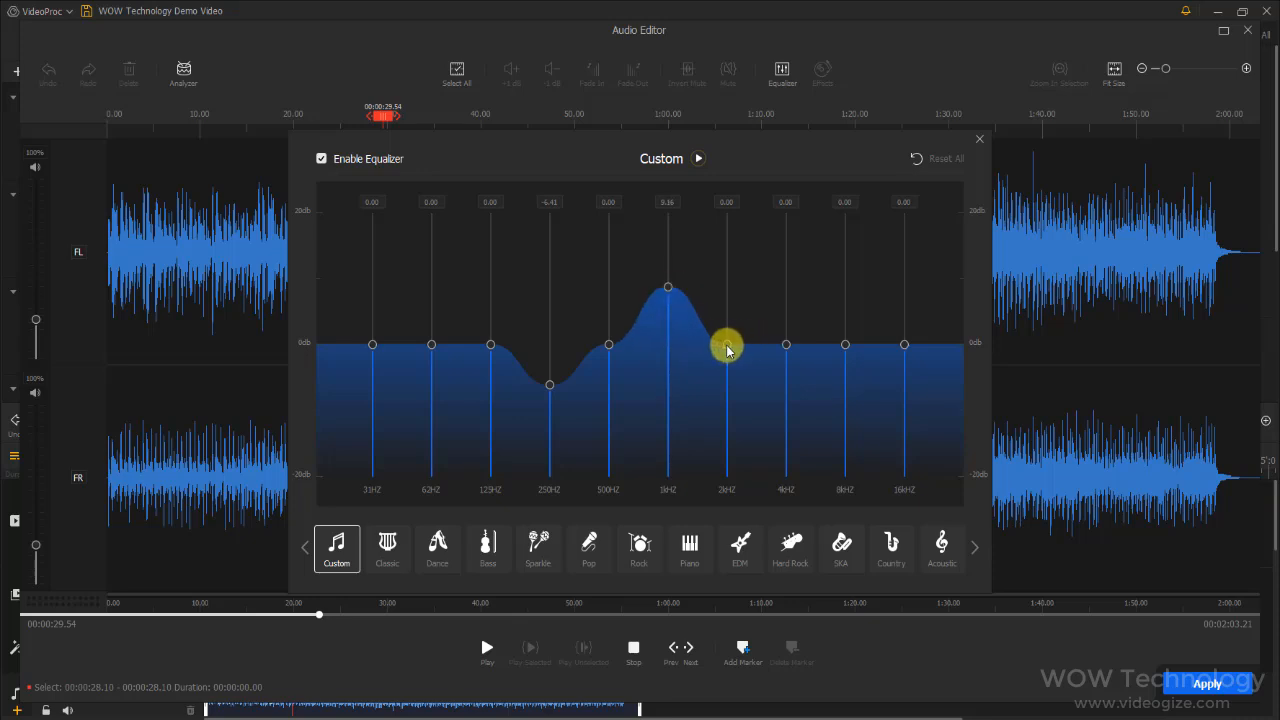
left_click_drag(728, 346, 725, 386)
left_click_drag(433, 346, 426, 385)
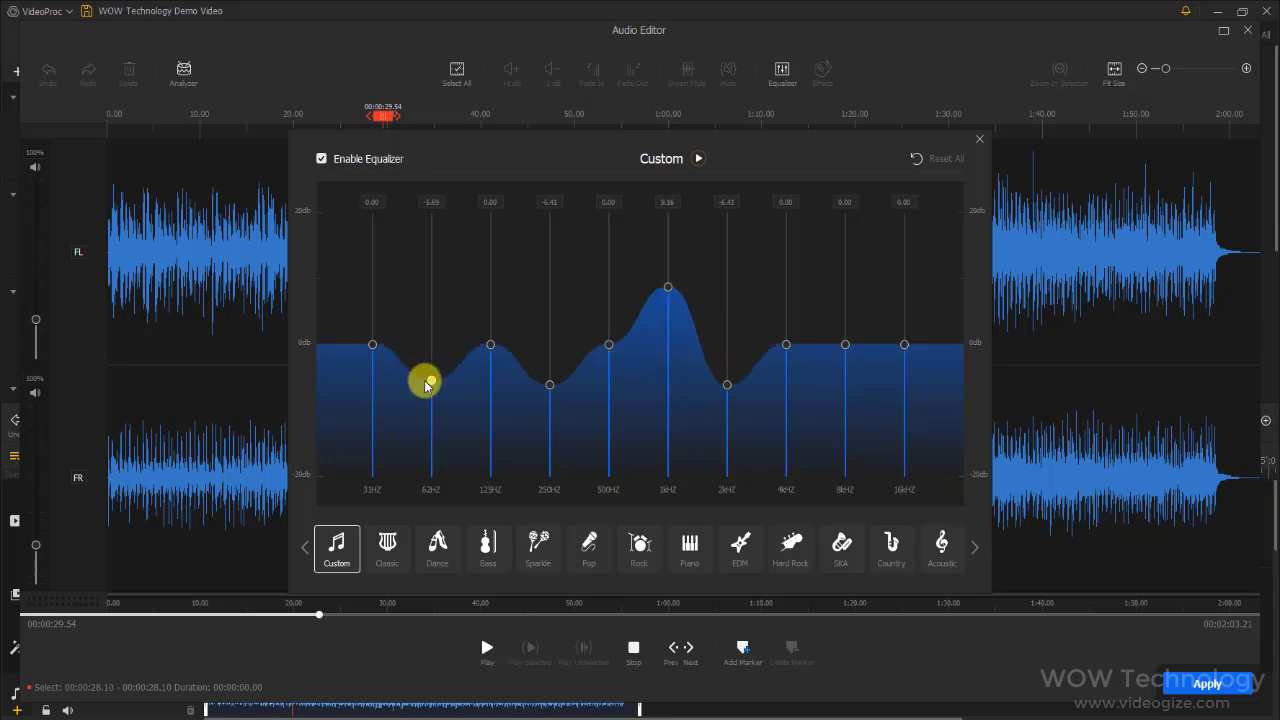
Try the Classic, Dance, Bass, Sparkle and Pop equalizer presets, ending with the Rock preset
left_click(389, 545)
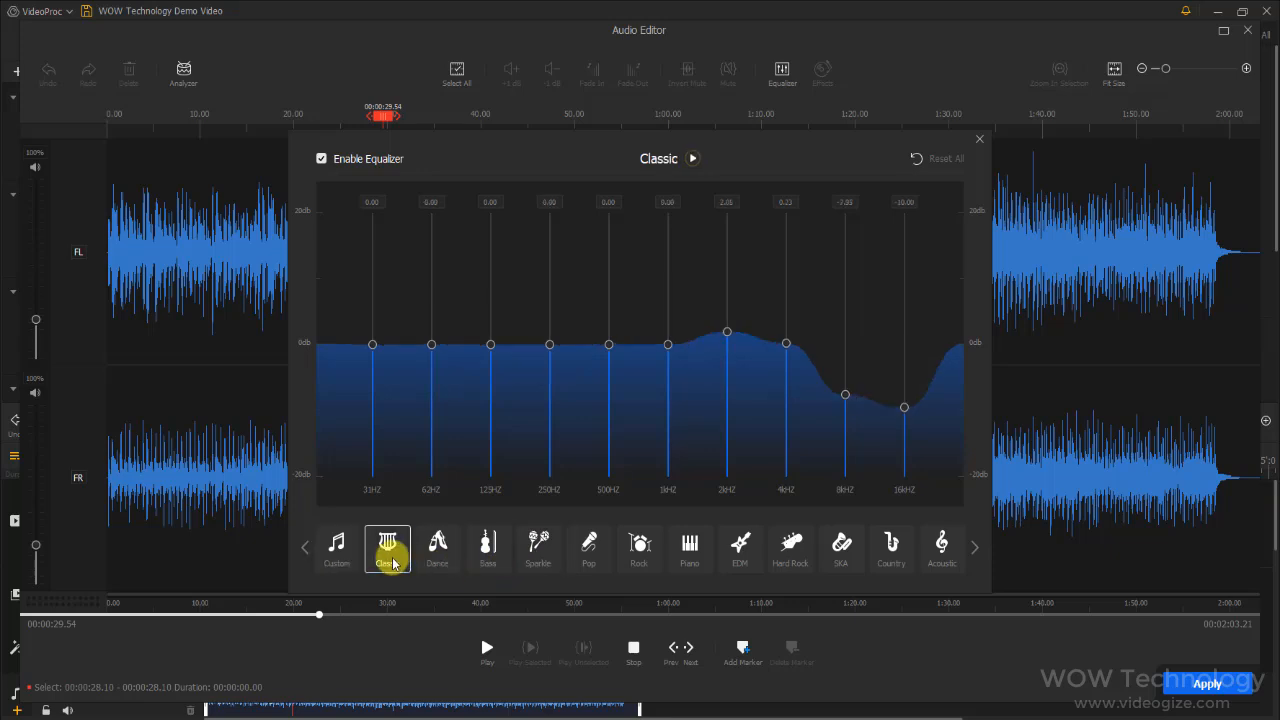
left_click(436, 560)
left_click(490, 550)
left_click(550, 558)
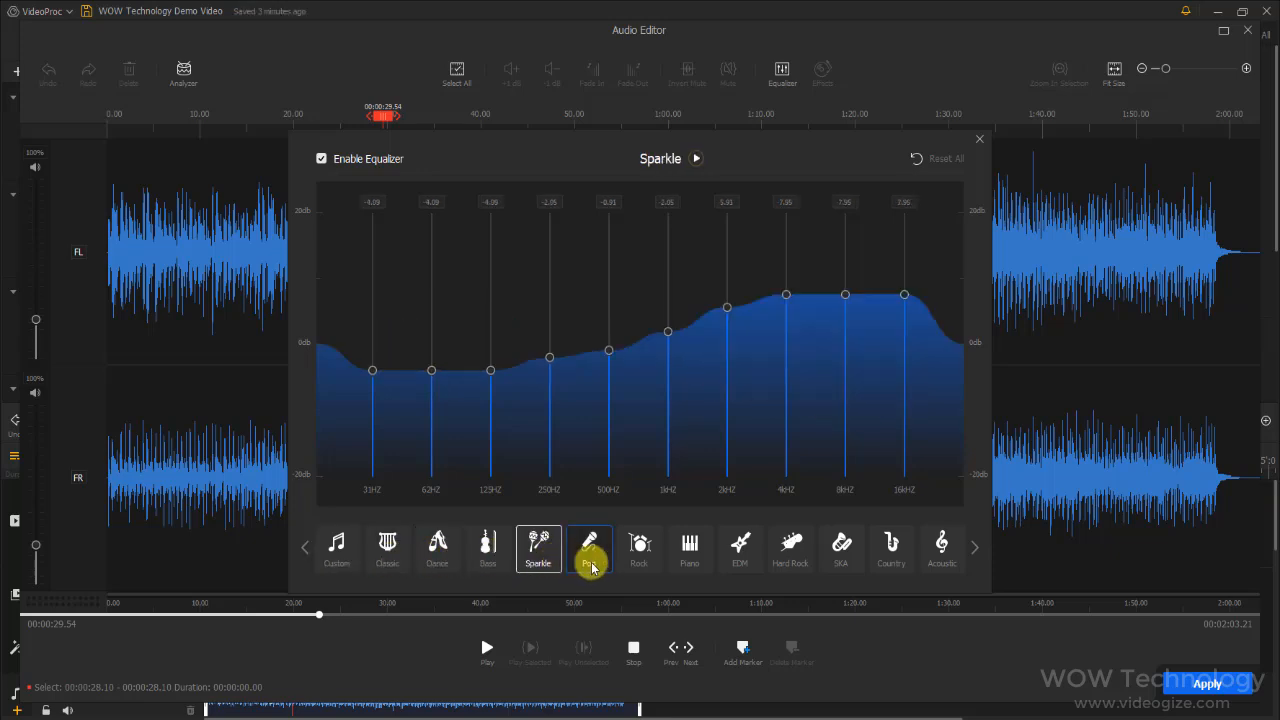
left_click(589, 560)
left_click(645, 565)
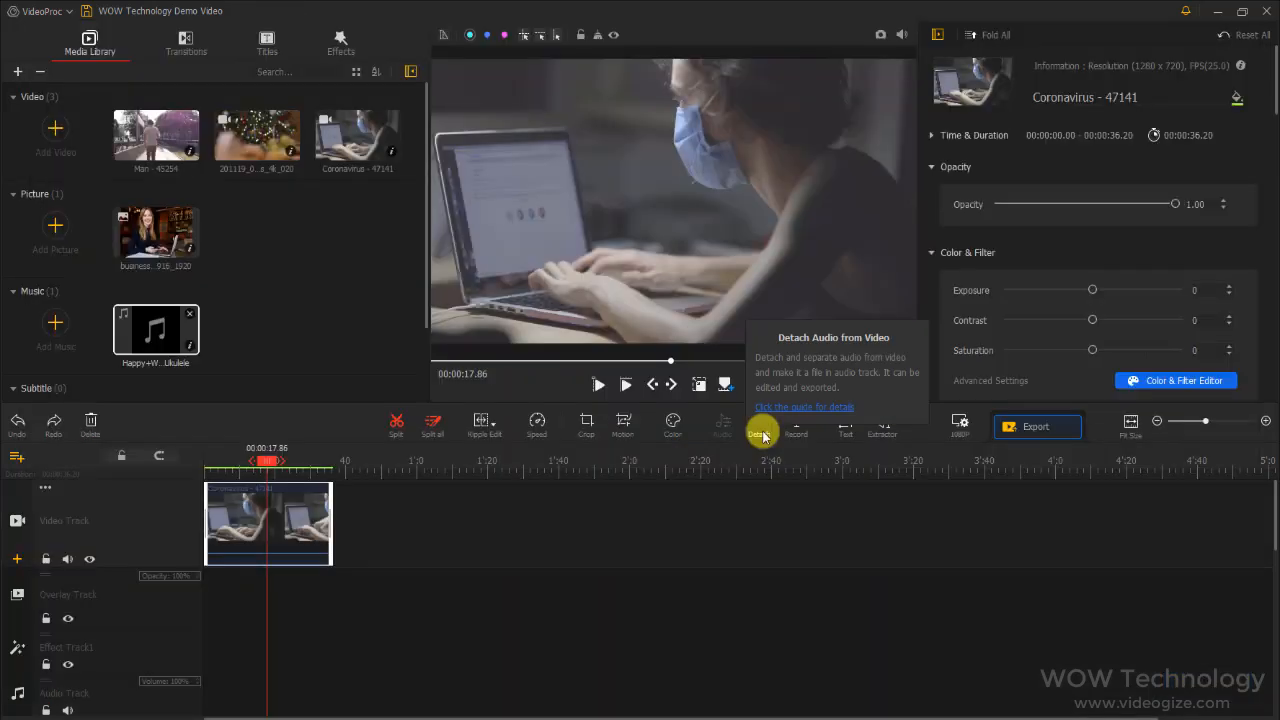
Detach the audio from the Coronavirus - 47141 video clip and select the separated audio and video clips in turn
left_click(762, 434)
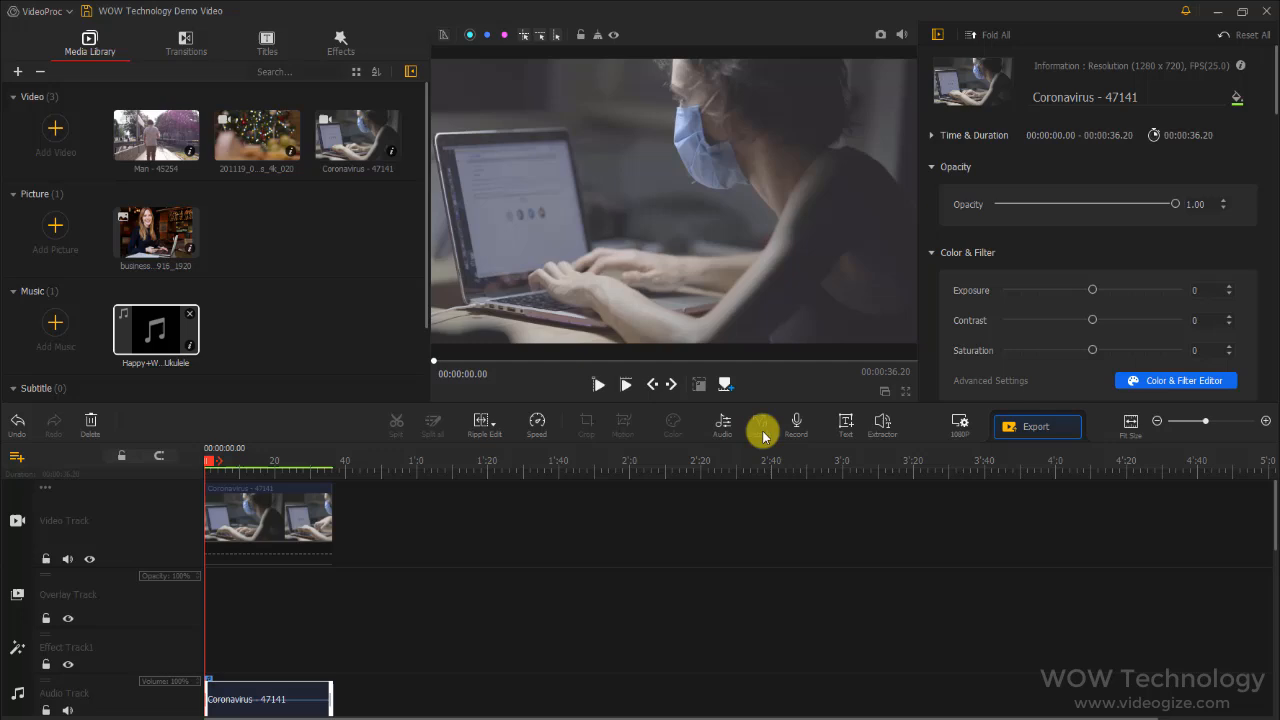
left_click(302, 709)
left_click(310, 546)
left_click(288, 711)
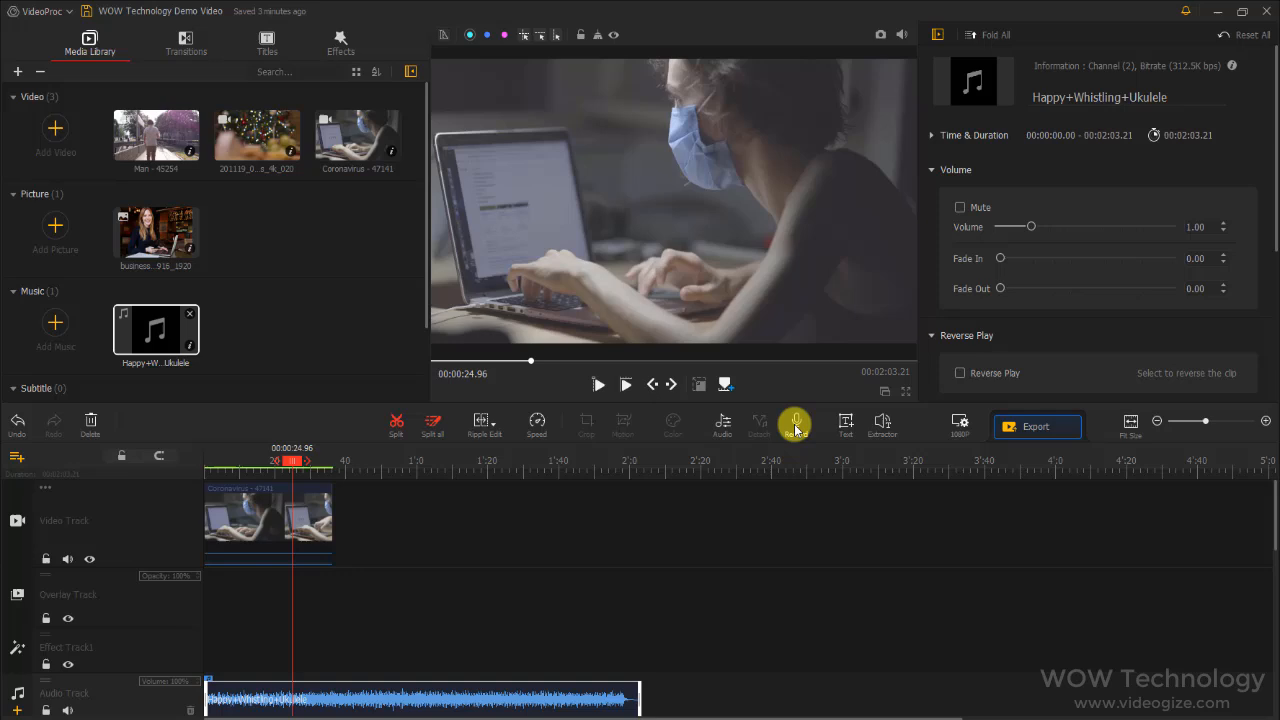
Open the Audio Recorder for a voice recording
left_click(796, 428)
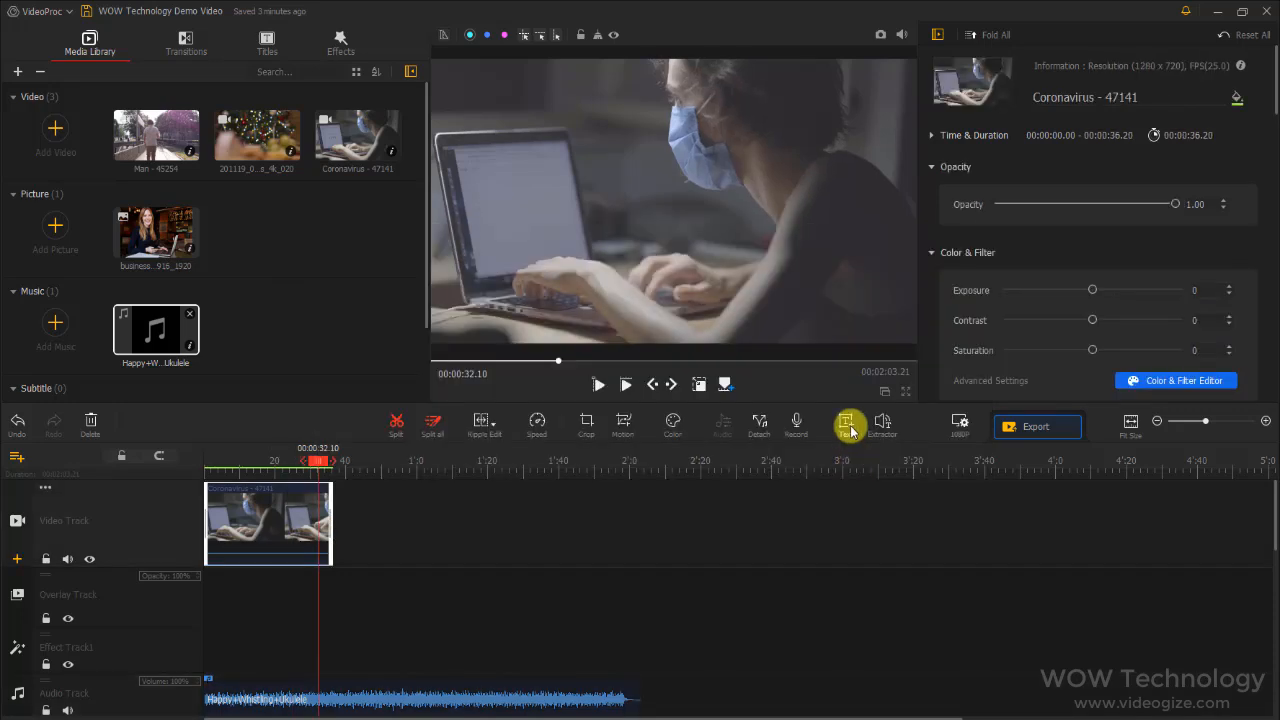
Add a text overlay at 00:00:32.10, move it to the lower-right corner of the frame, and change its wording to "Work At Home"
left_click(849, 428)
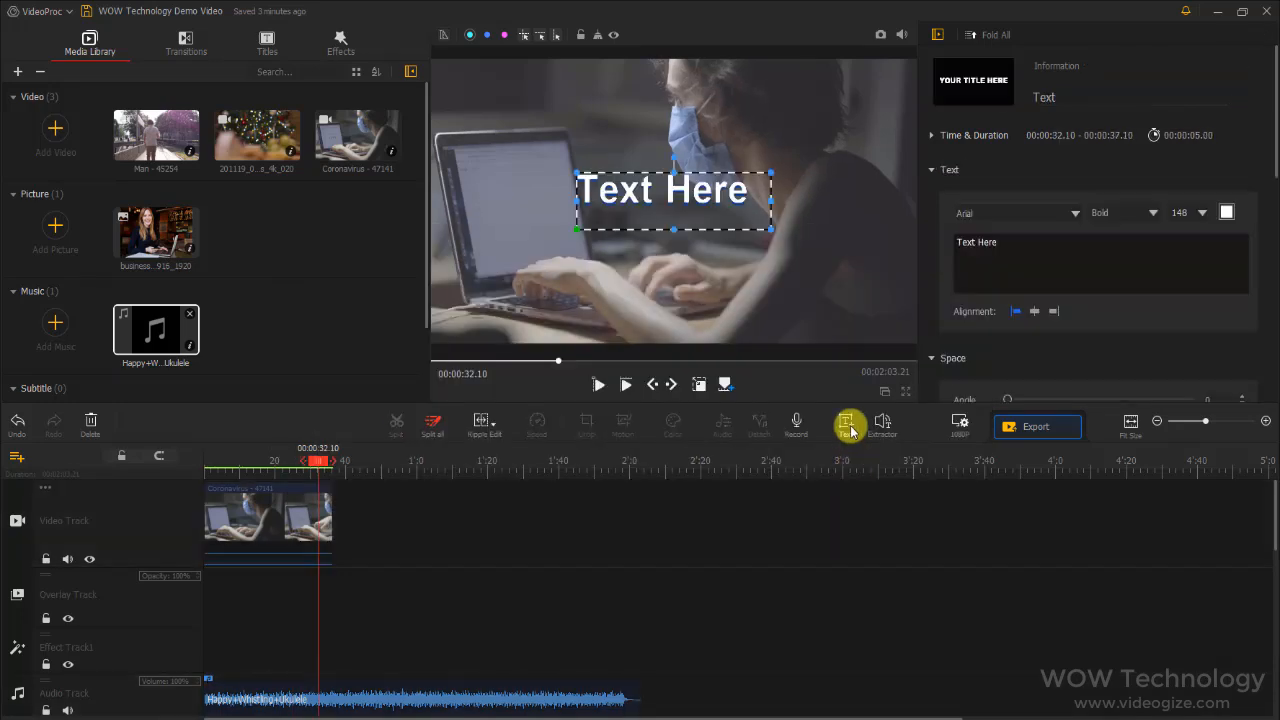
left_click_drag(714, 174, 840, 306)
left_click(1010, 258)
key("ctrl+a")
type("Wo")
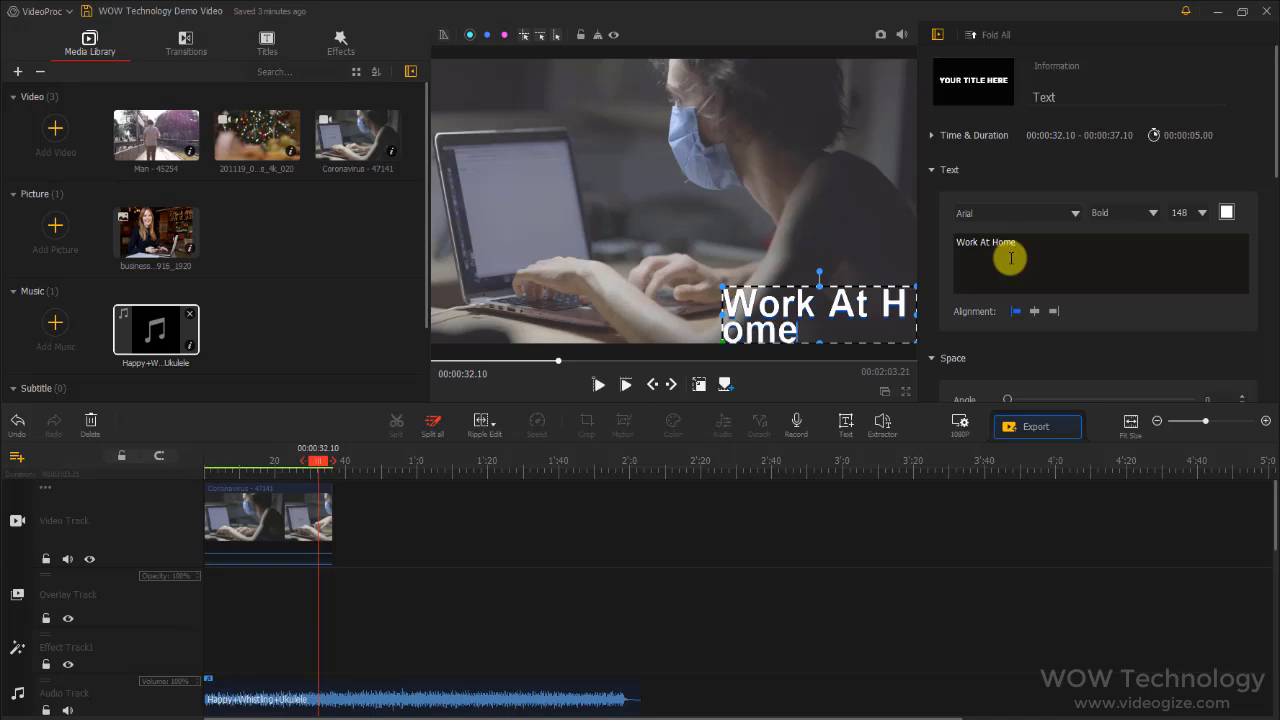
Widen the "Work At Home" text box so its wording fits on one line, and position it near the frame's lower-right corner
left_click_drag(745, 305, 694, 266)
left_click_drag(811, 265, 895, 275)
left_click_drag(764, 298, 772, 350)
Examine the text overlay's Space, Text Border, Animation and Text Shadow settings, and look at the audio-to-text Extractor
left_click(932, 170)
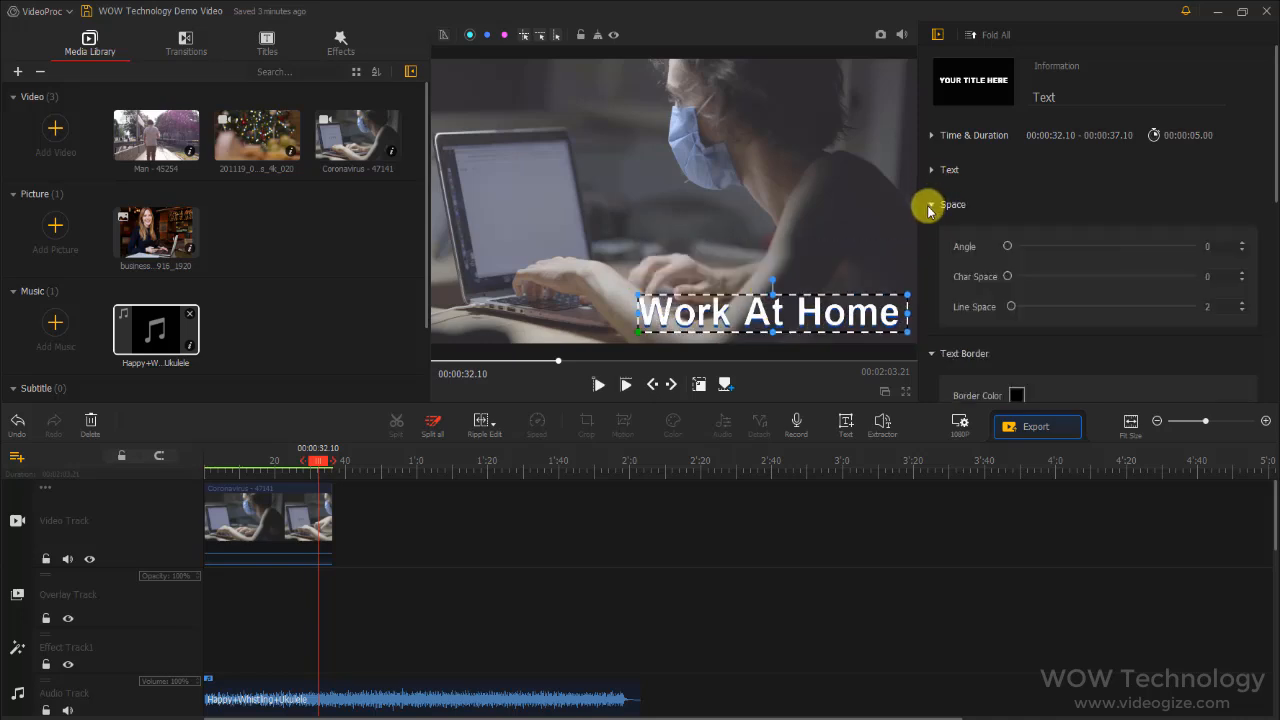
left_click(929, 206)
left_click(933, 240)
left_click(932, 275)
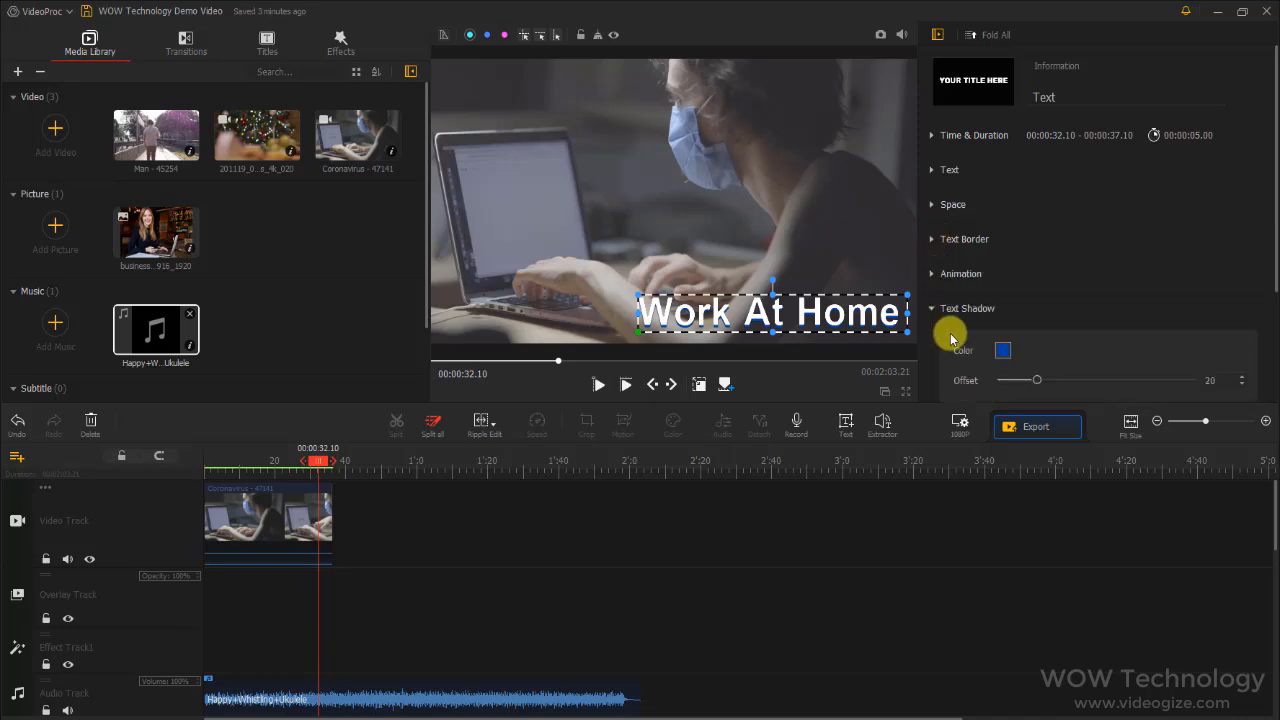
scroll(952, 337, "down", 3)
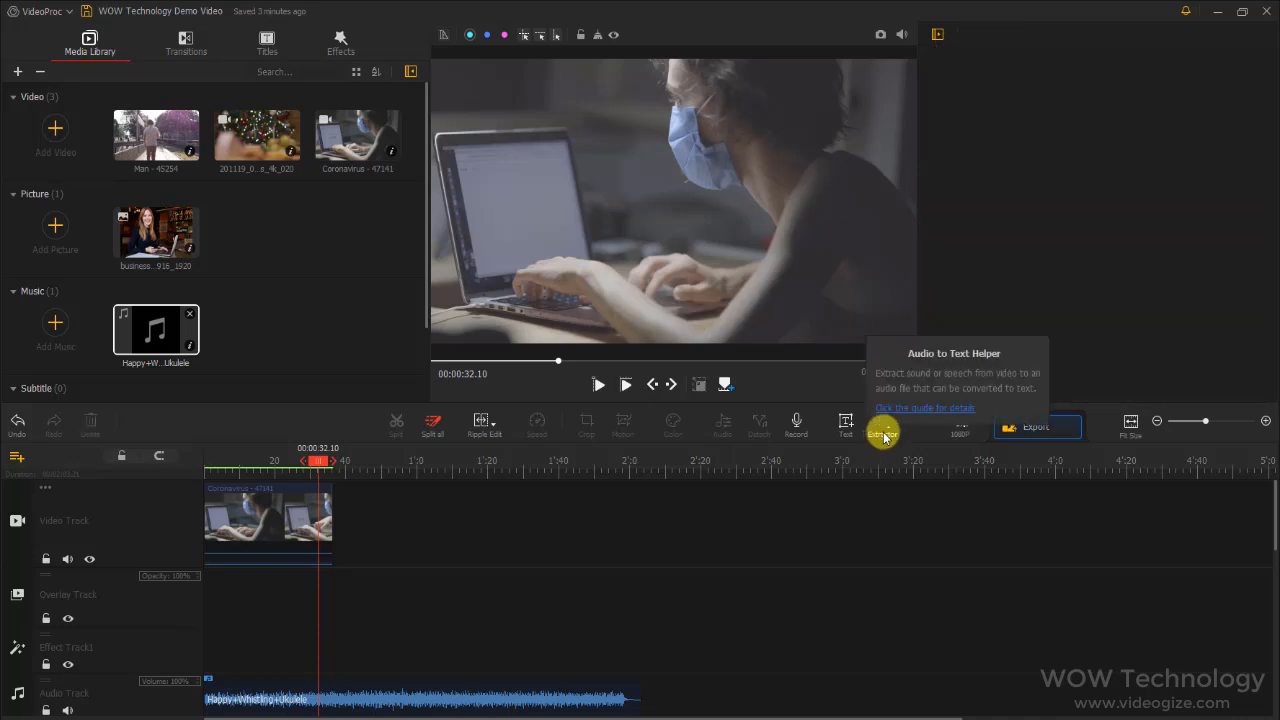
left_click(883, 431)
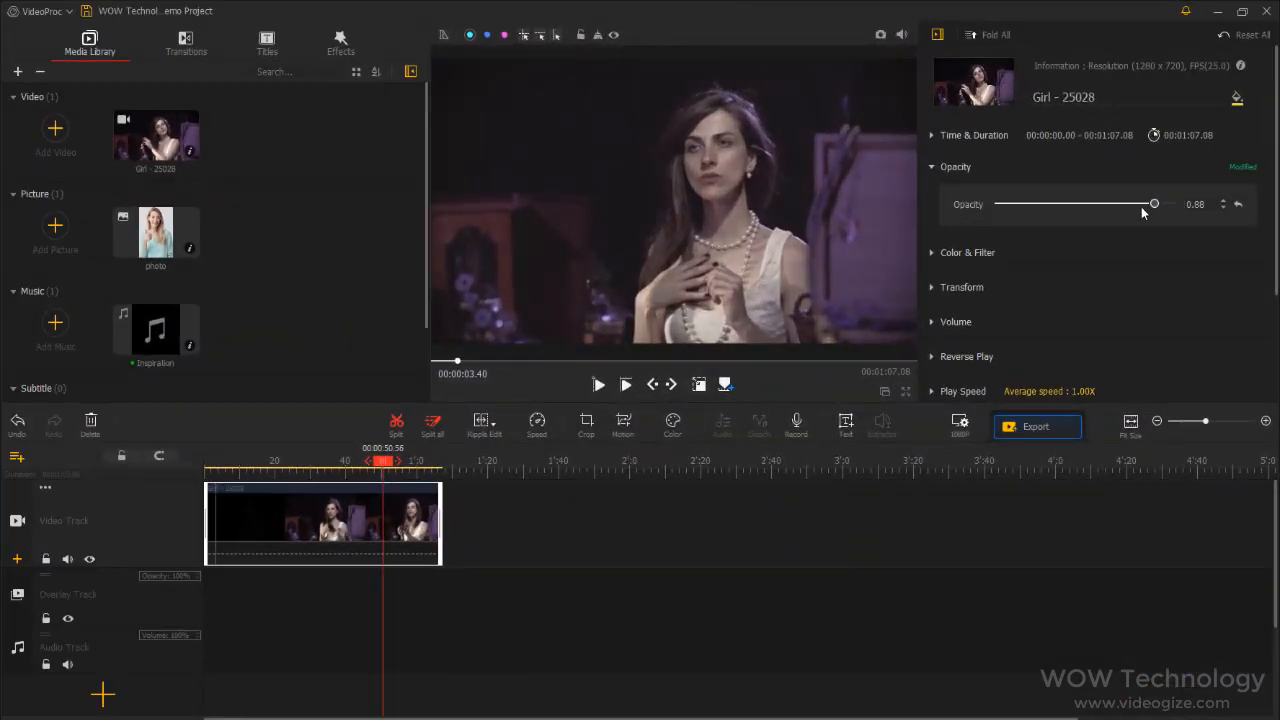
Examine the Girl - 25028 clip's property groups, including Color & Filter, Transform, Volume and Lens Distortion Correction
left_click(932, 167)
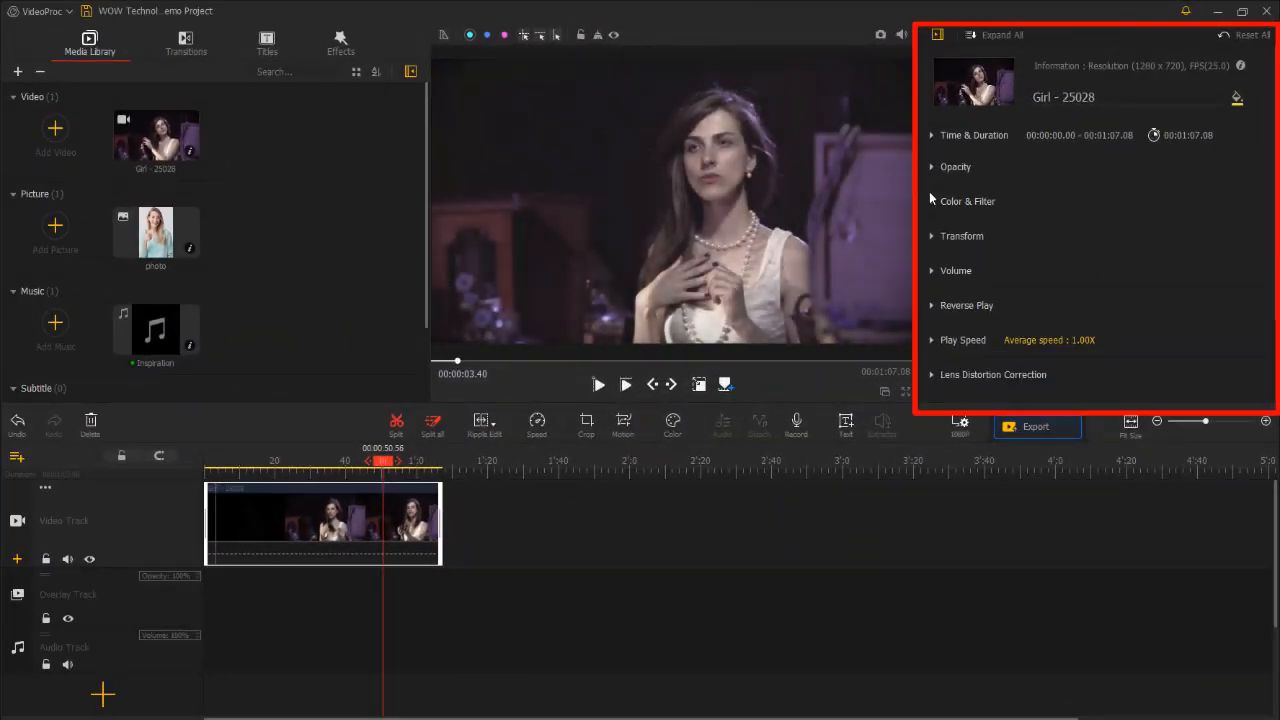
left_click(932, 203)
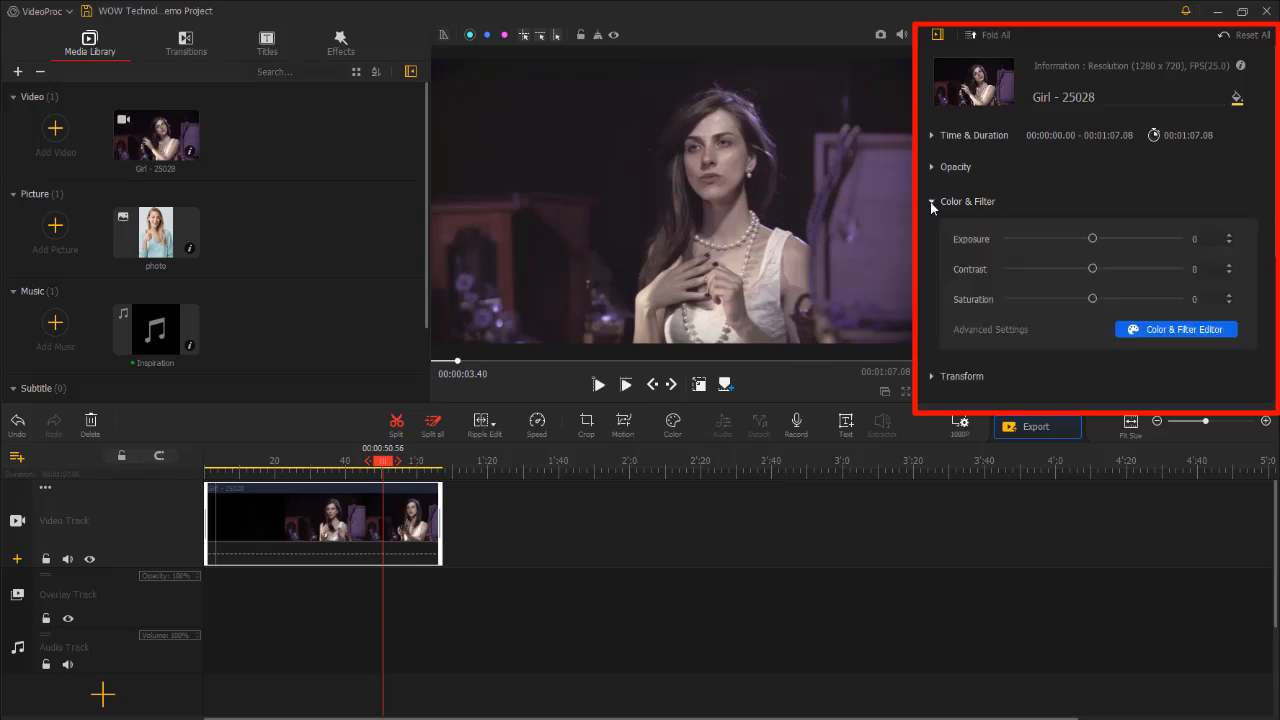
left_click(932, 203)
left_click(932, 238)
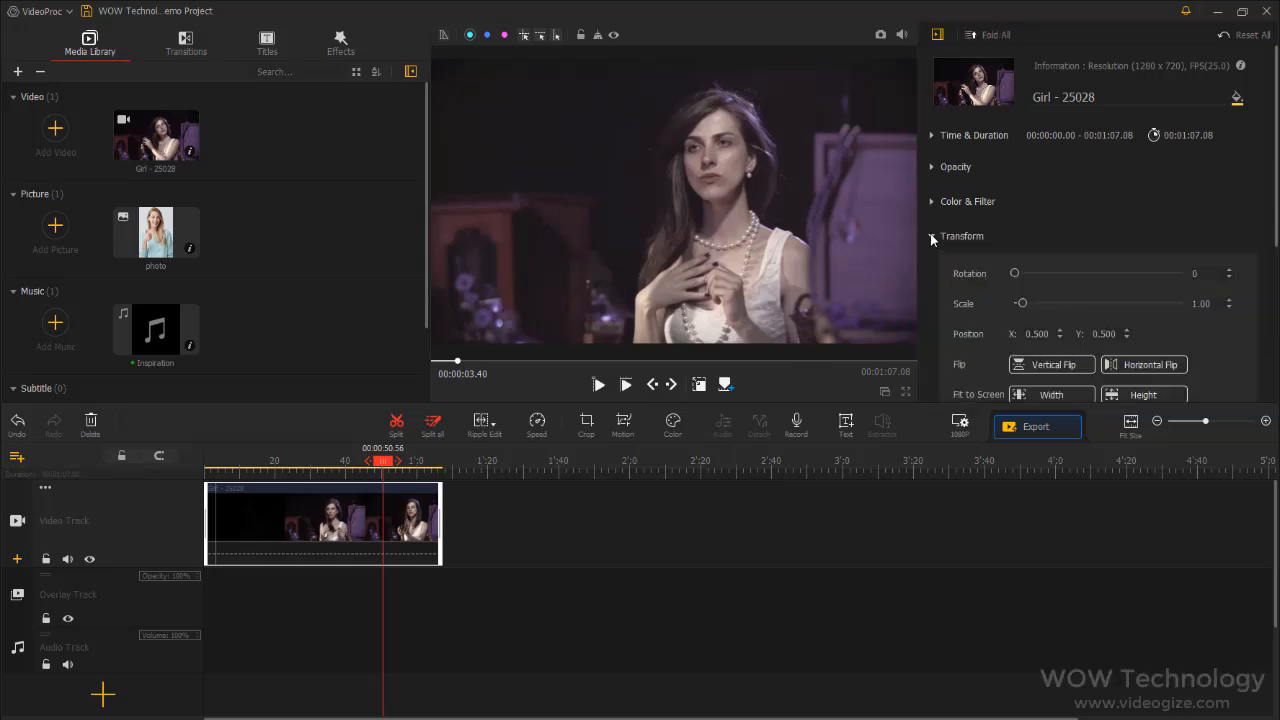
left_click(932, 238)
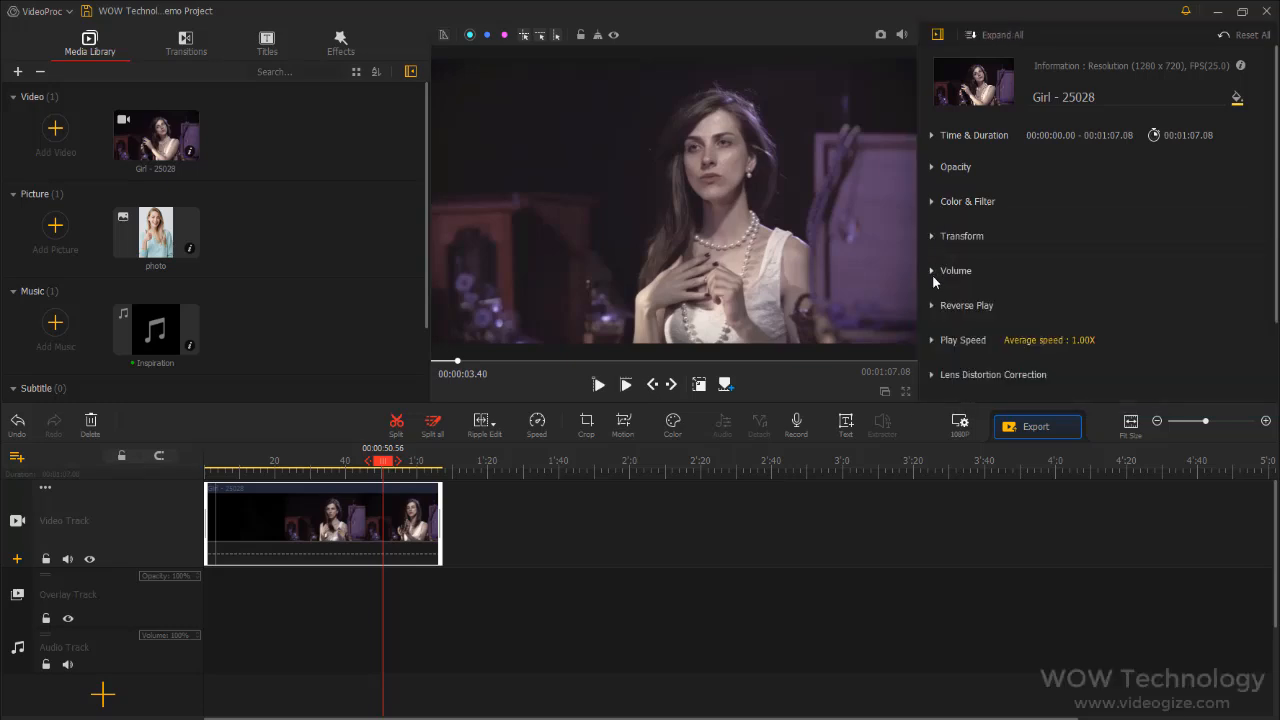
left_click(932, 271)
left_click(932, 271)
scroll(929, 293, "down", 2)
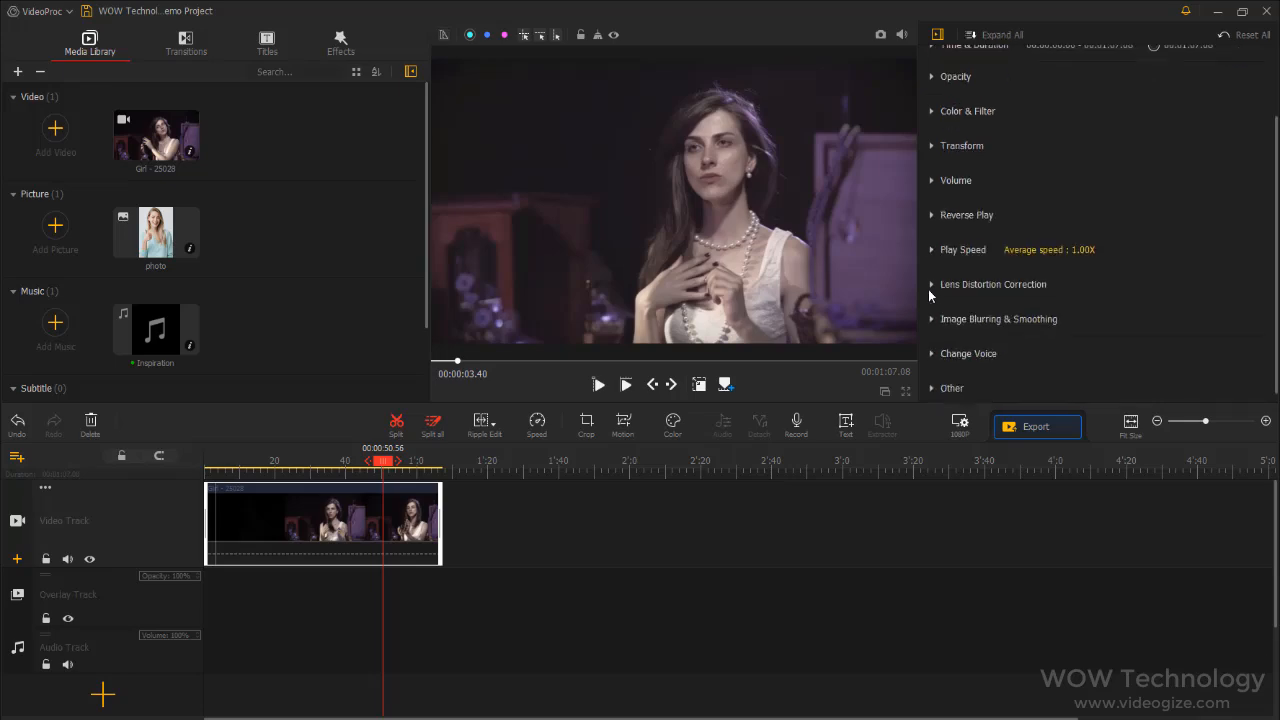
left_click(931, 285)
scroll(937, 293, "down", 2)
left_click(957, 229)
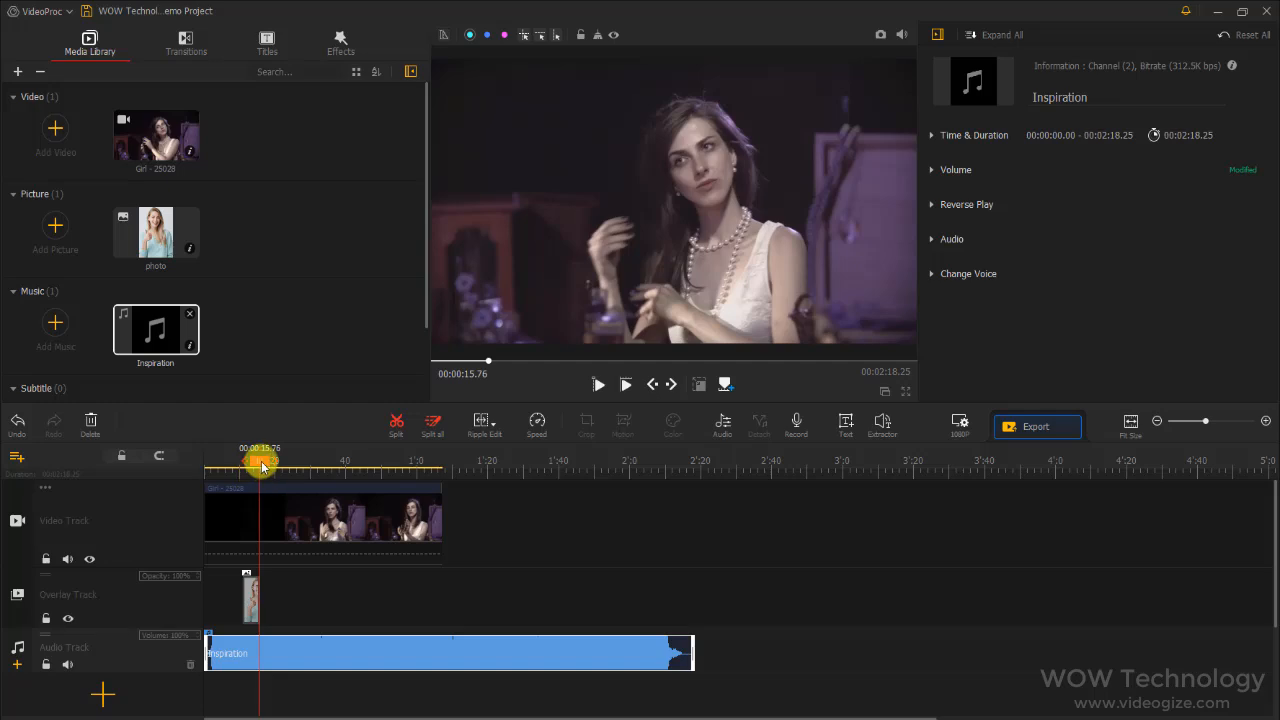
Move the playhead to 00:00:12.46, where the photo overlay shows, and open the project's export settings
left_click_drag(262, 466, 248, 461)
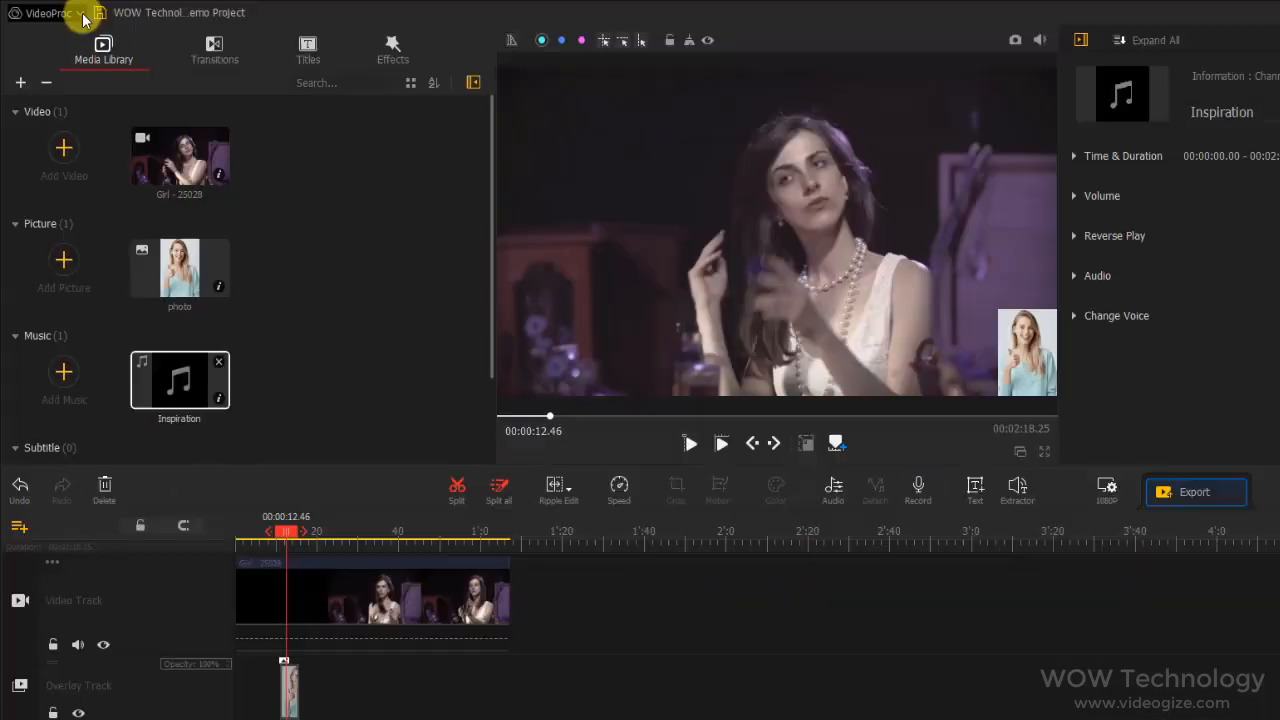
left_click(24, 12)
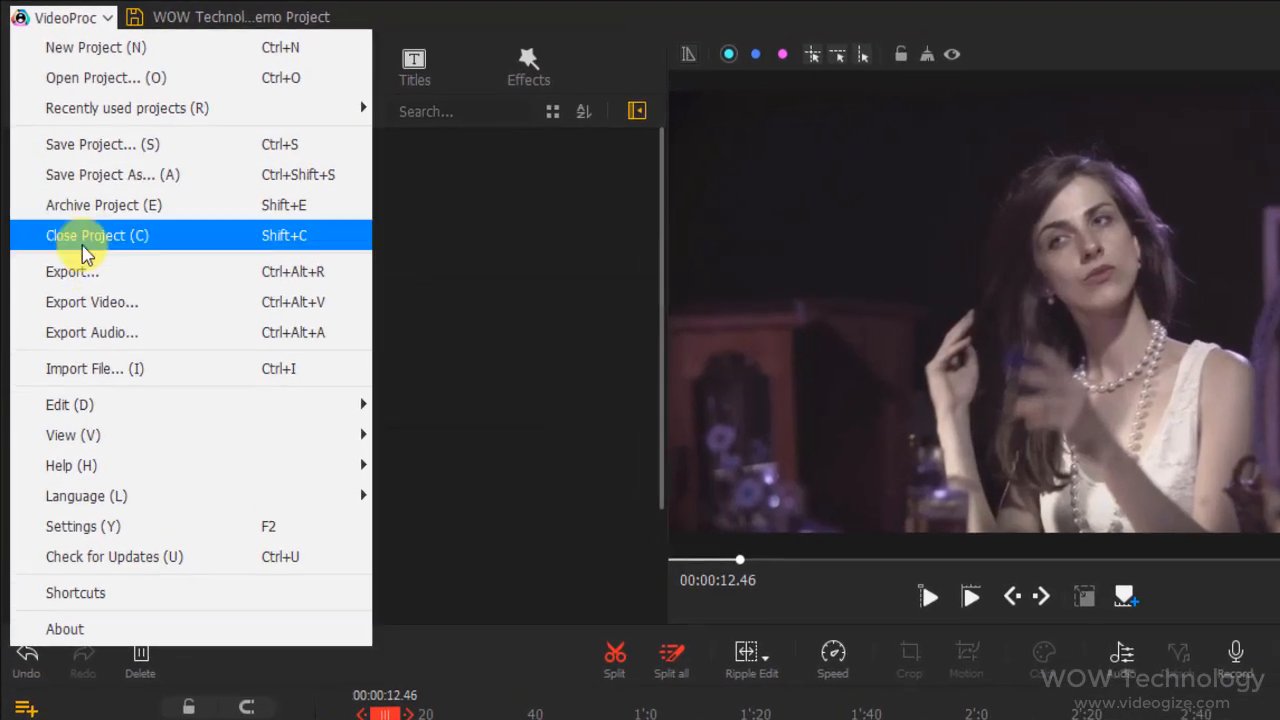
left_click(147, 283)
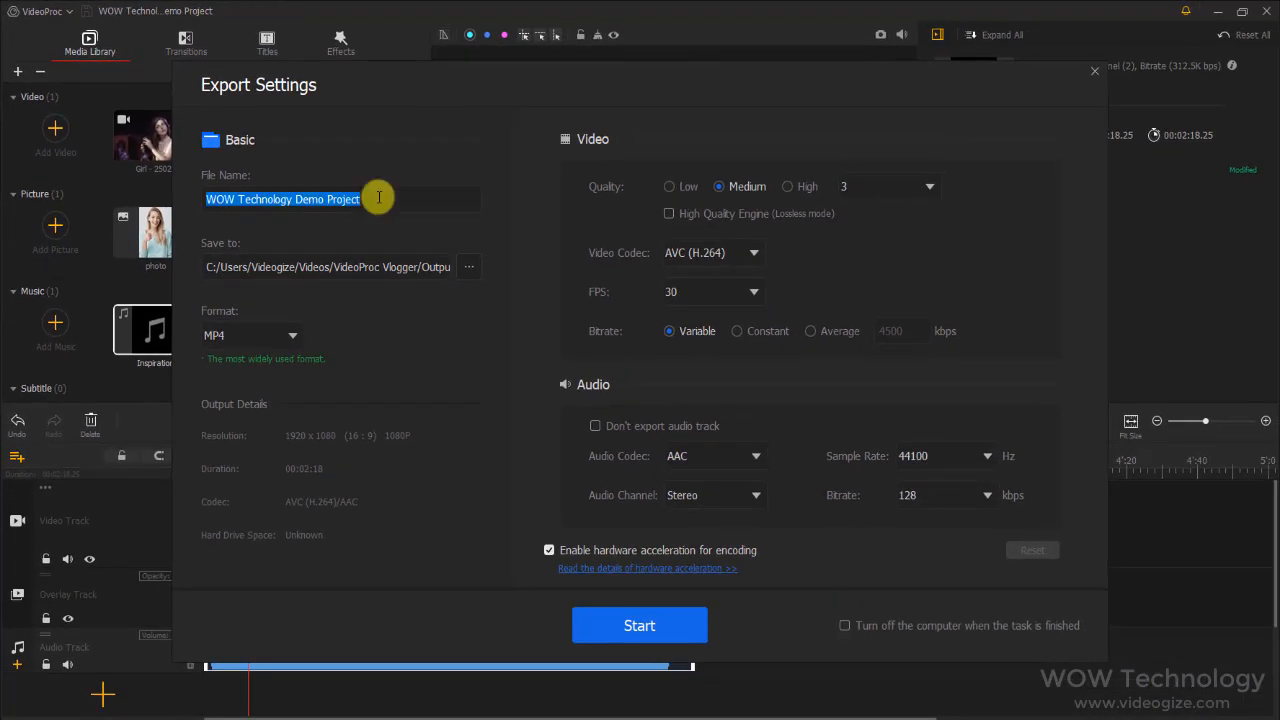
Review the save location and output formats, set the video quality to High, and start the export
left_click(437, 278)
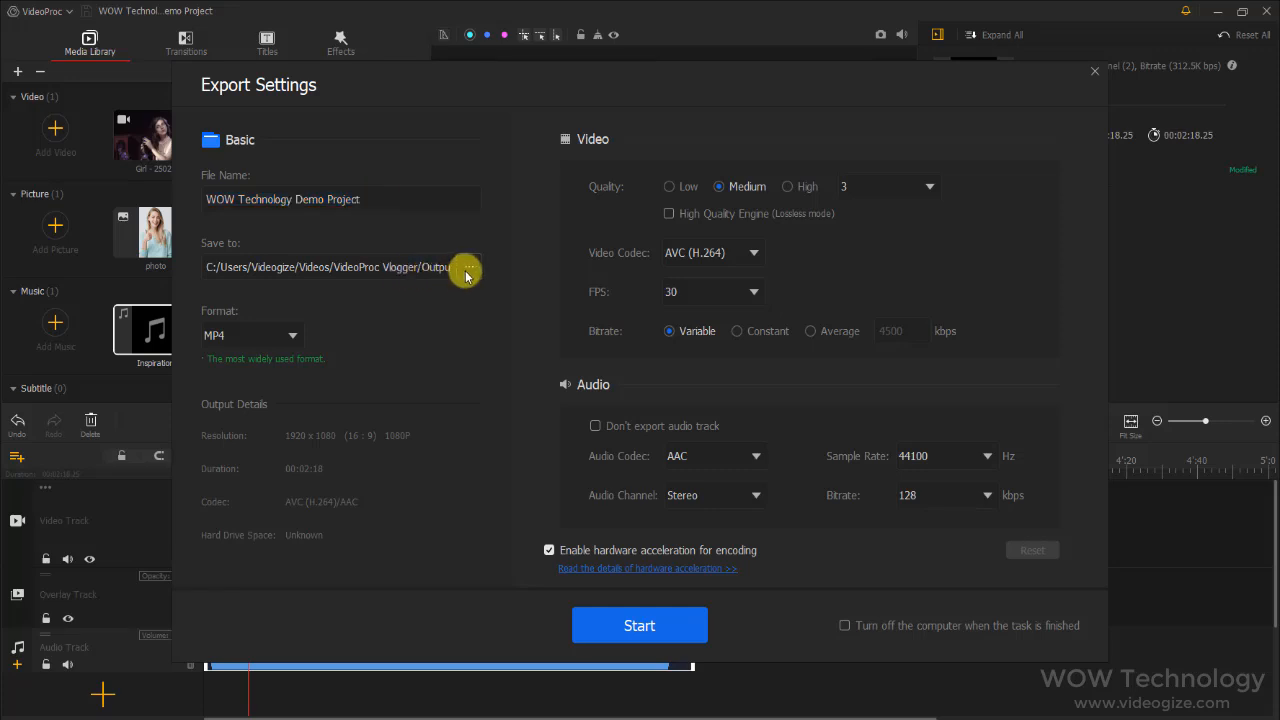
left_click(294, 337)
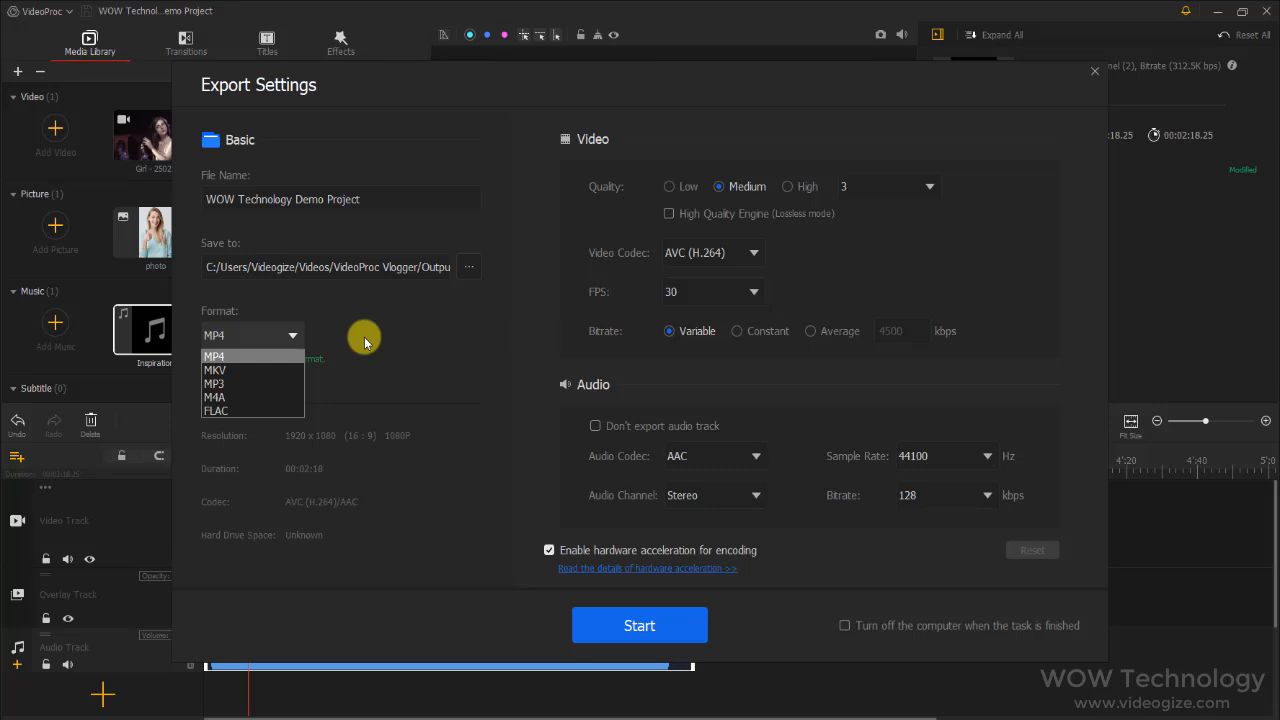
left_click(365, 342)
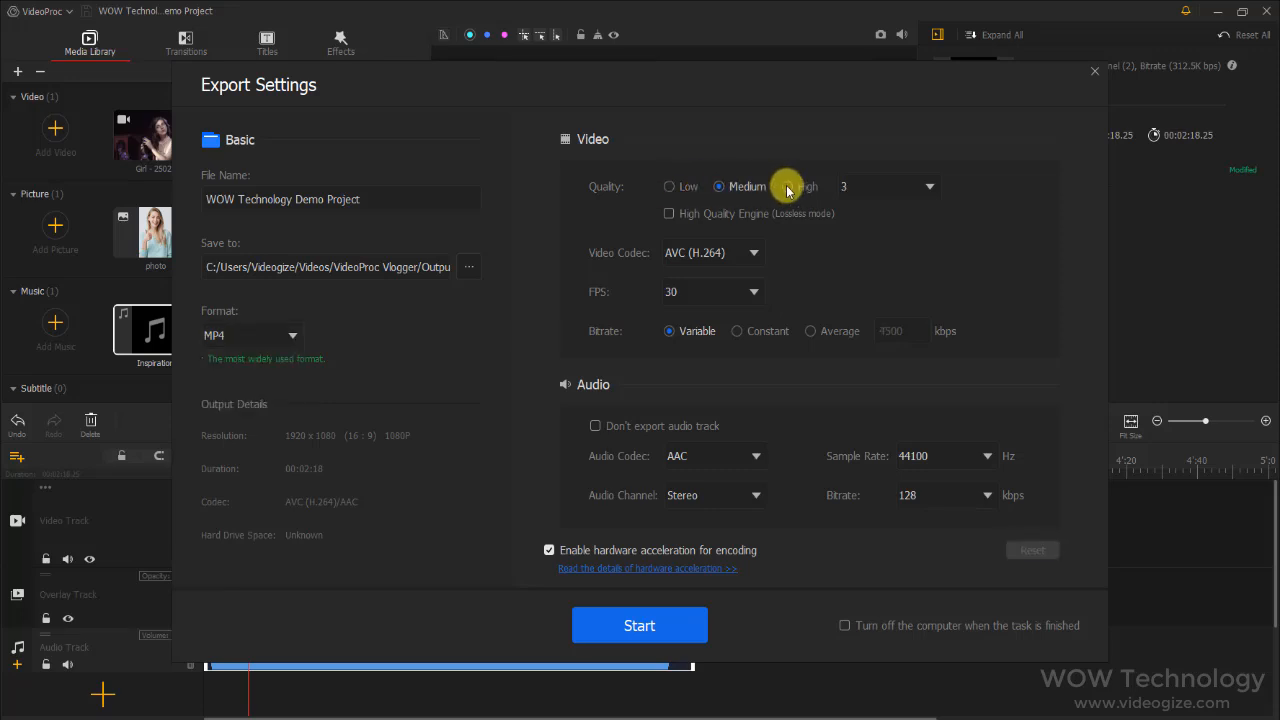
left_click(788, 186)
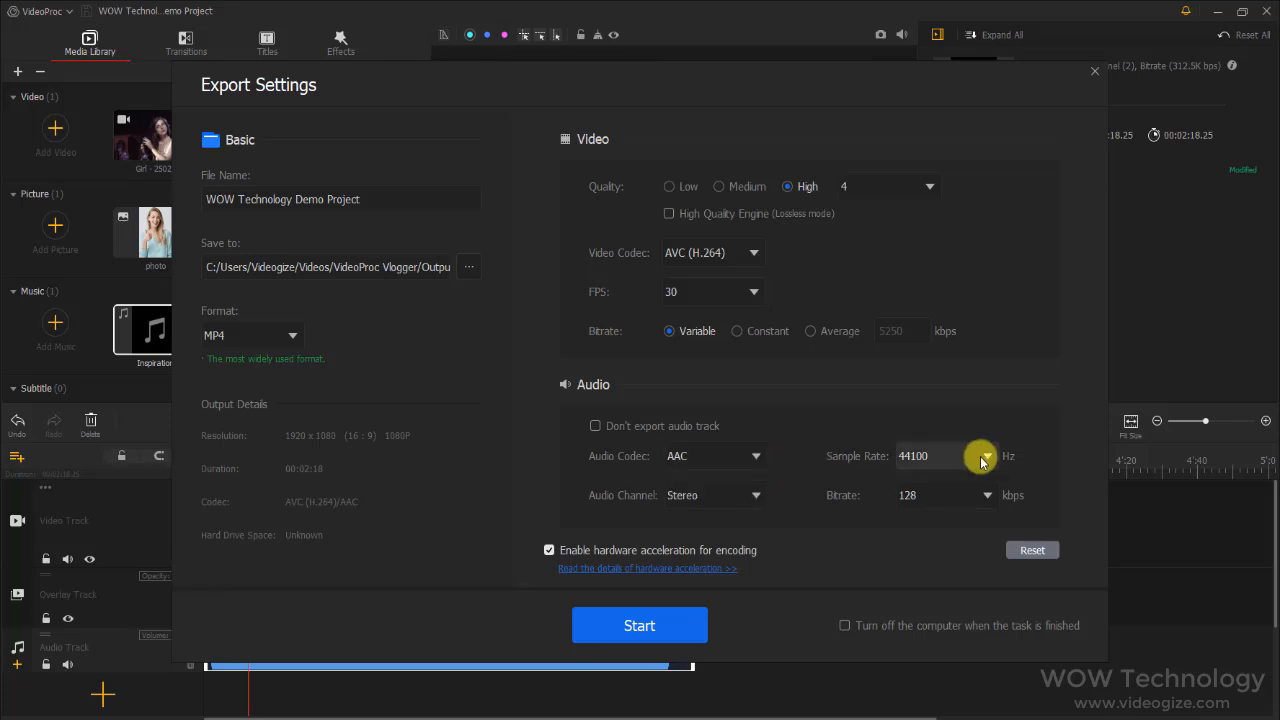
left_click(698, 637)
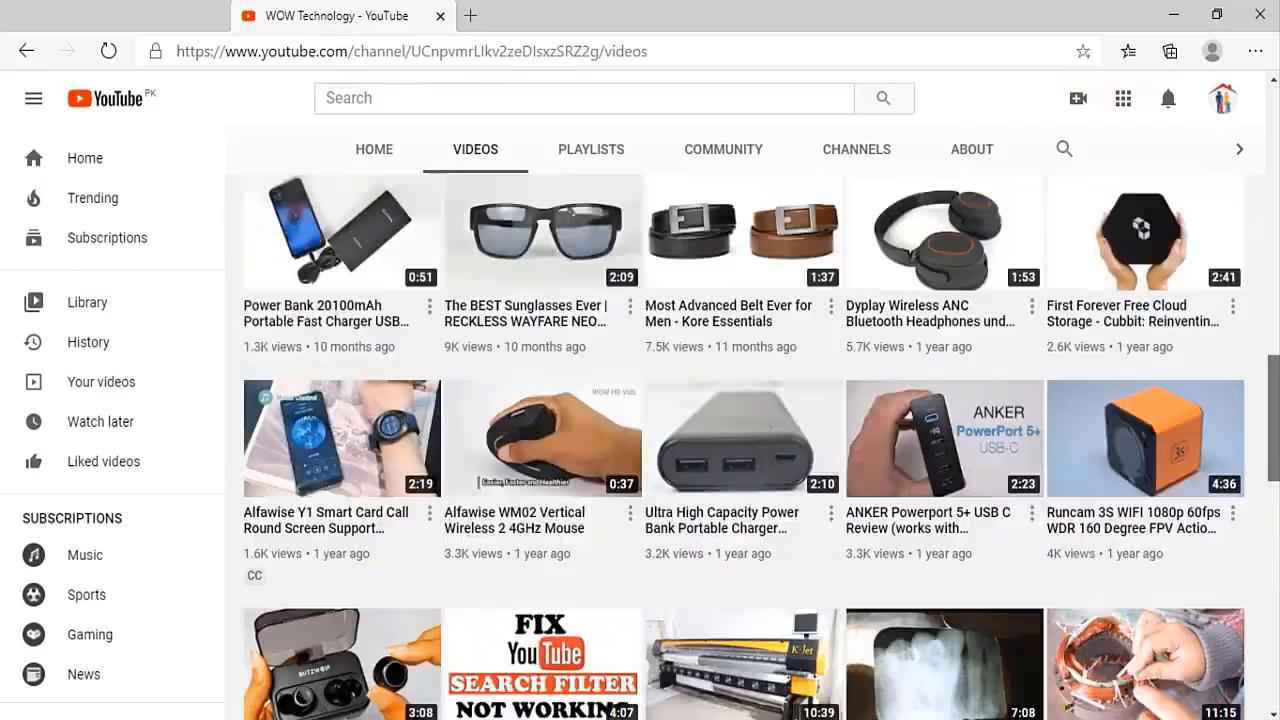
Switch to the WOW Technology channel on YouTube, subscribe to it and turn on its bell notifications
scroll(745, 446, "up", 10)
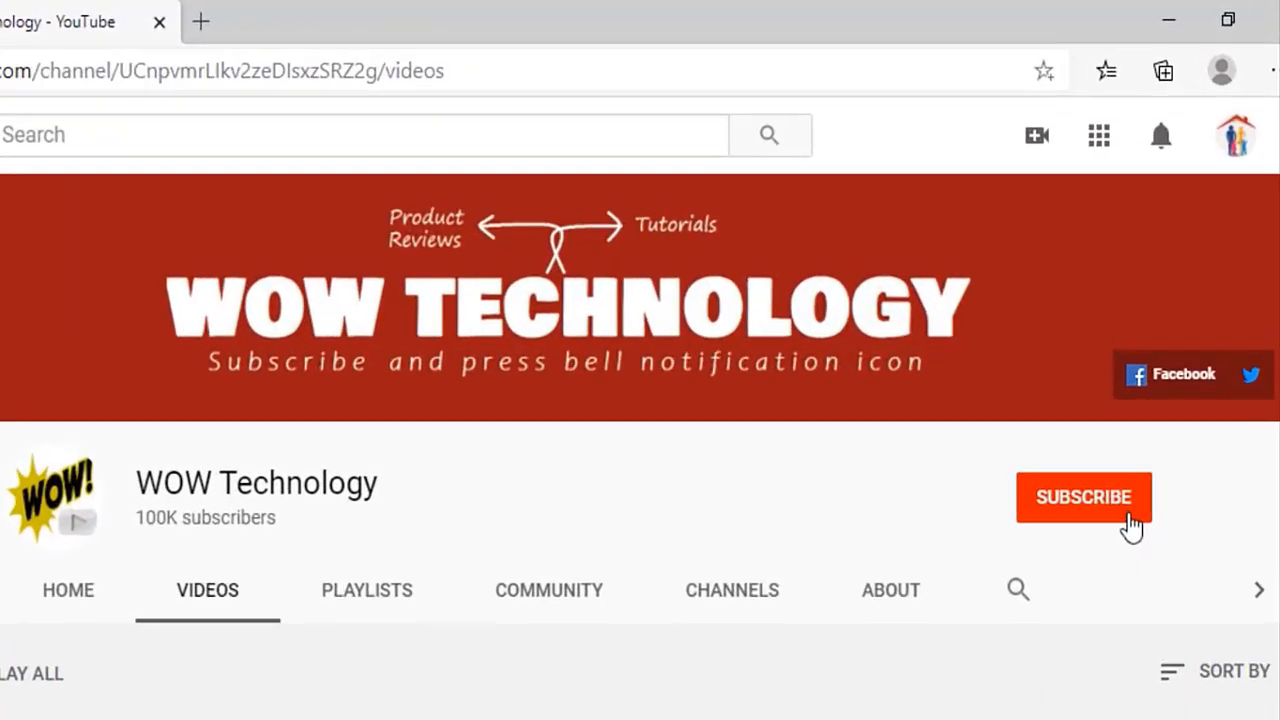
left_click(1142, 372)
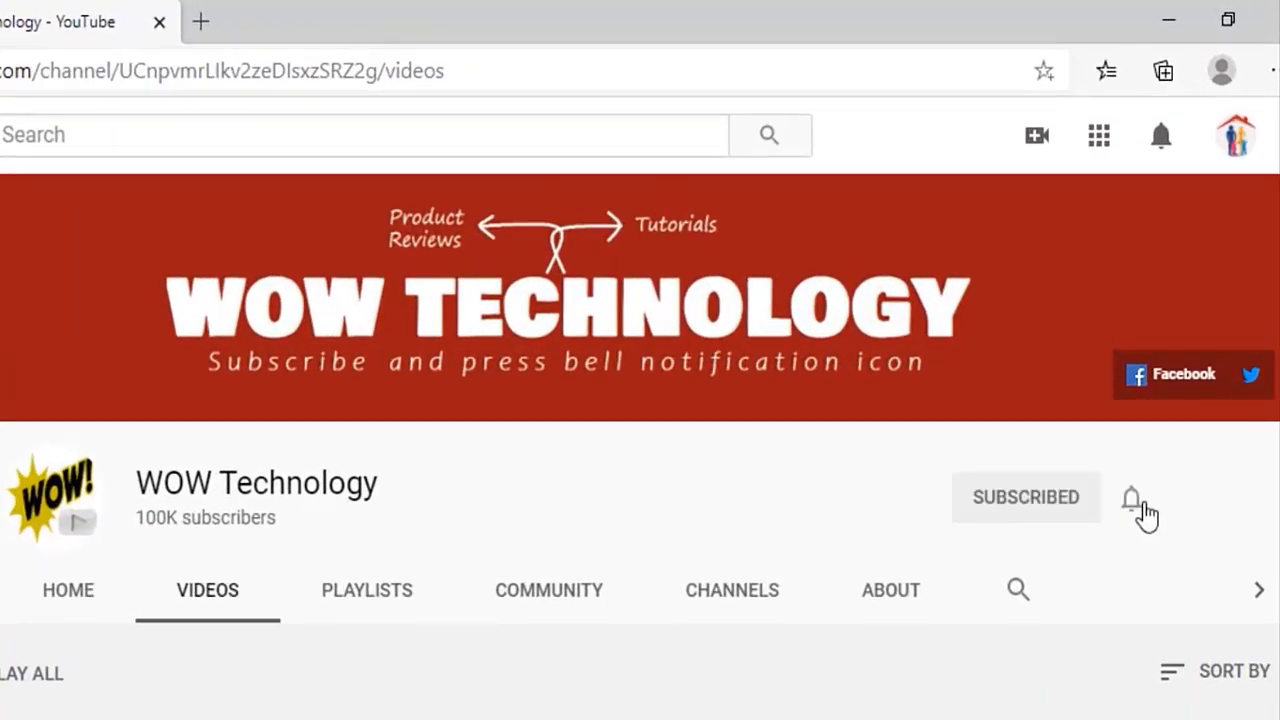
left_click(1133, 500)
left_click(1136, 572)
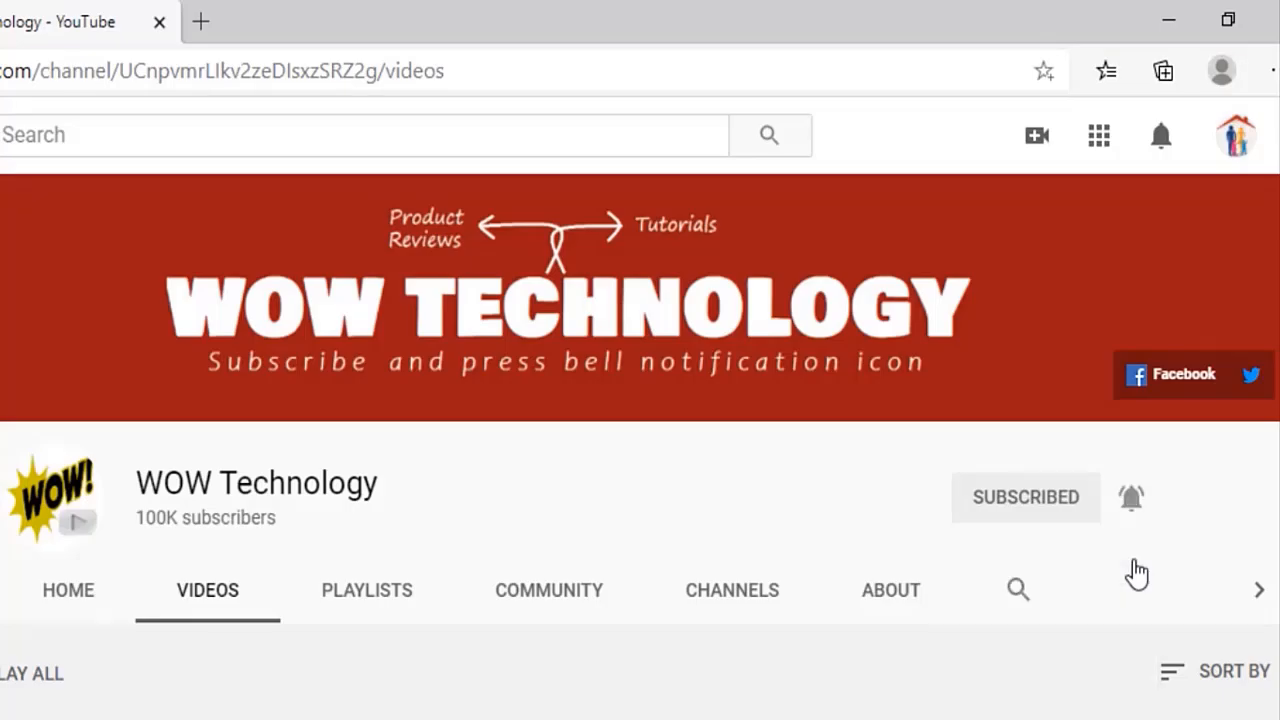